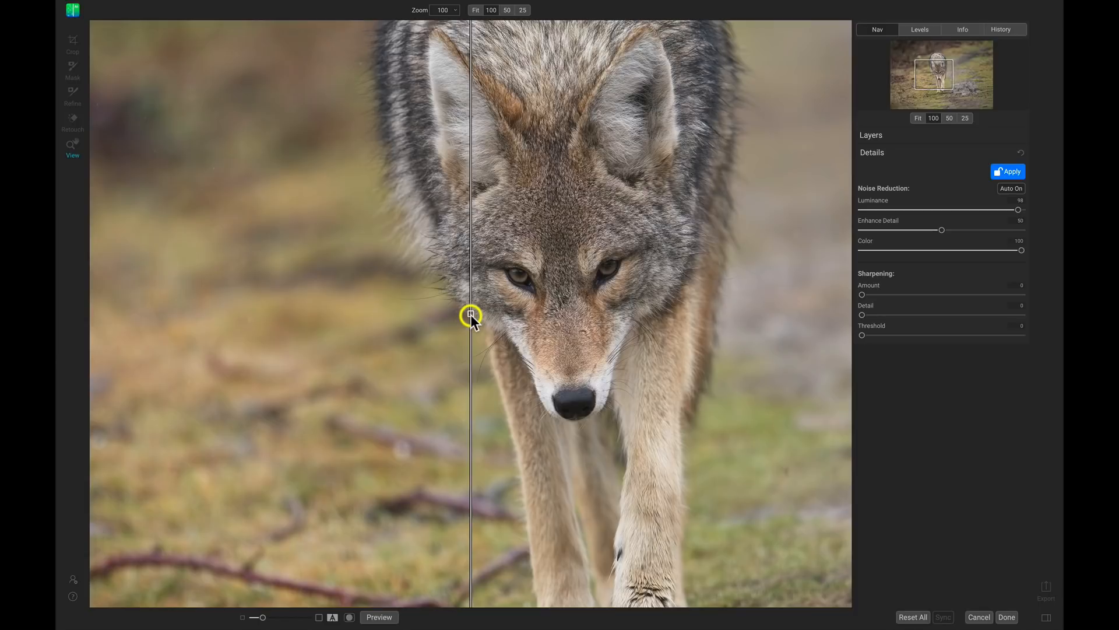
Compare the original and noise-reduced versions of the coyote across the split divider at 100% and 200% zoom
mouse_move(470, 314)
left_mouse_down()
mouse_move(302, 313)
mouse_move(737, 327)
mouse_move(519, 309)
mouse_move(227, 309)
mouse_move(718, 331)
mouse_move(482, 302)
mouse_move(302, 304)
mouse_move(476, 298)
left_mouse_up()
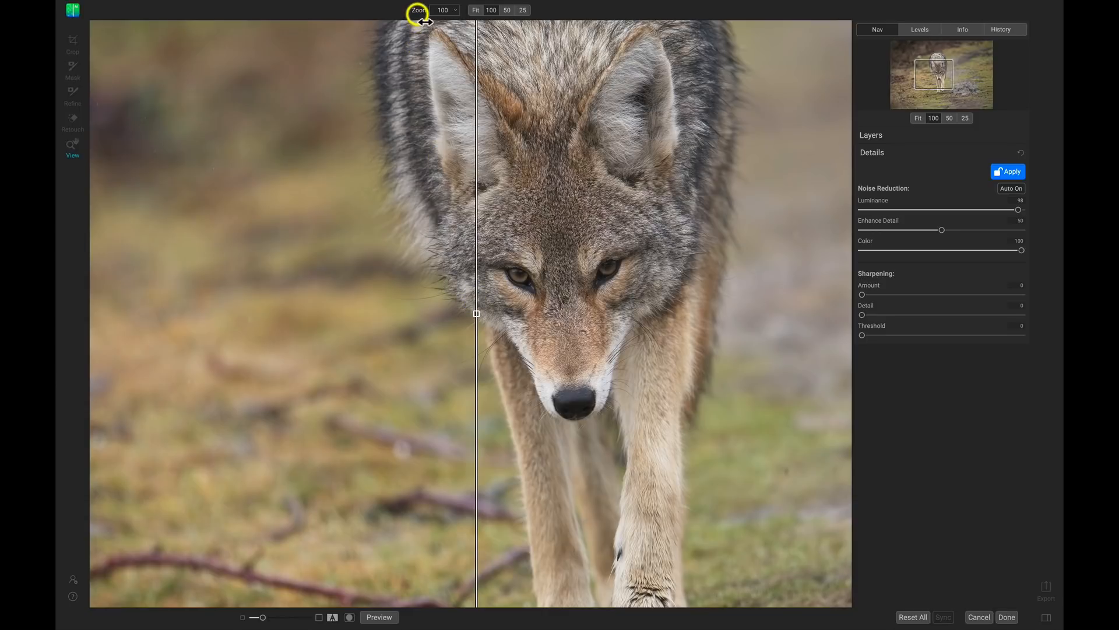
left_click_drag(417, 14, 429, 14)
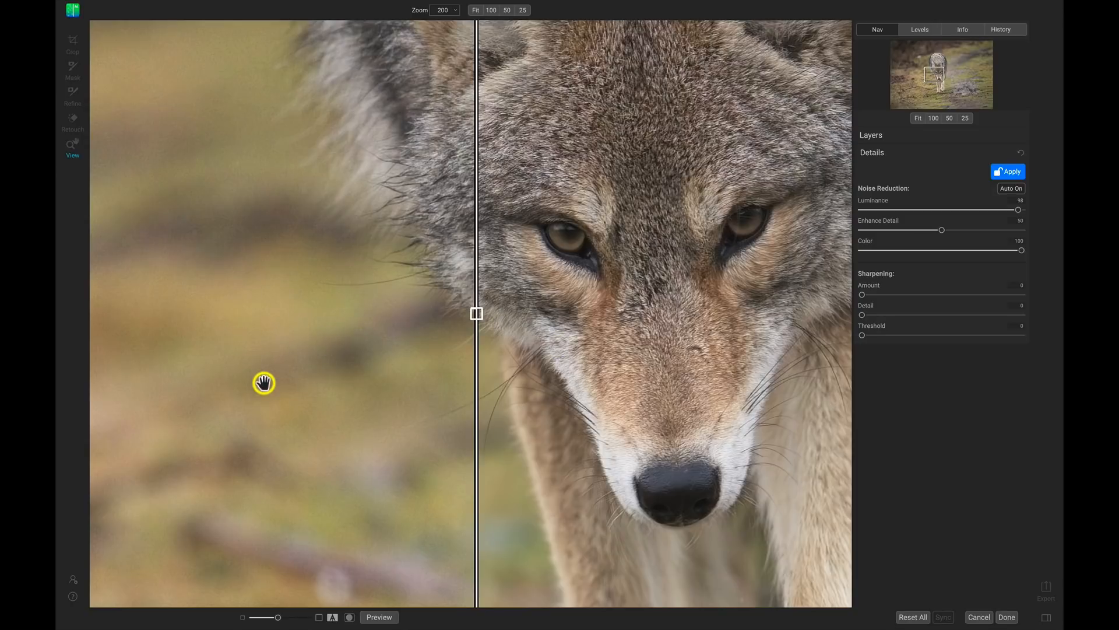
left_click_drag(476, 314, 370, 324)
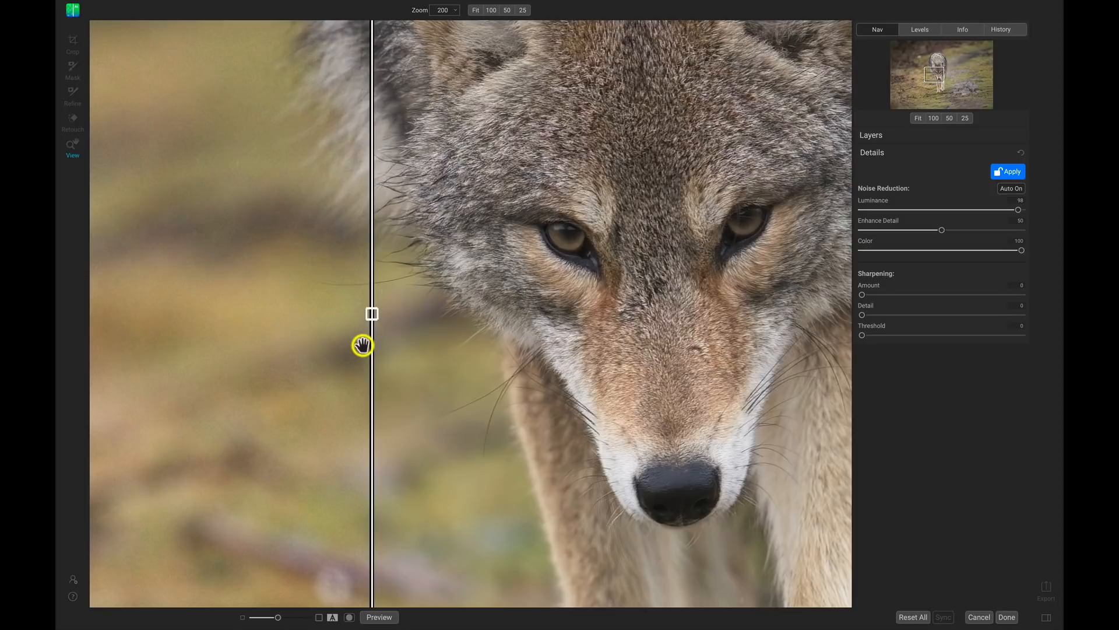
Compare the full image with the preview off and on outside the split view, and restore the split comparison
left_click(333, 617)
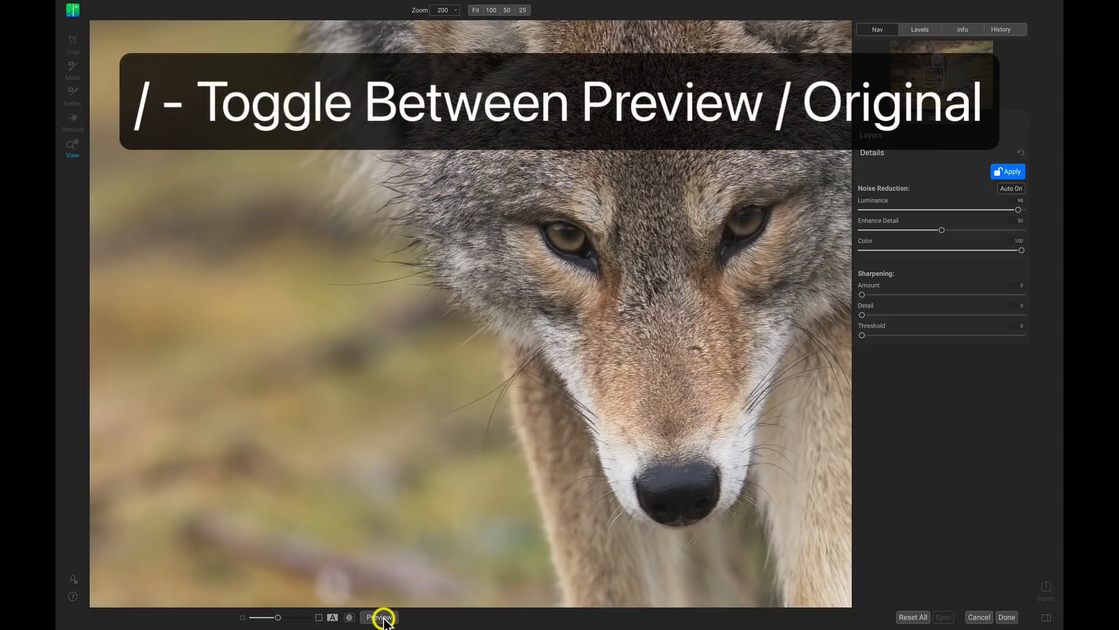
key("slash")
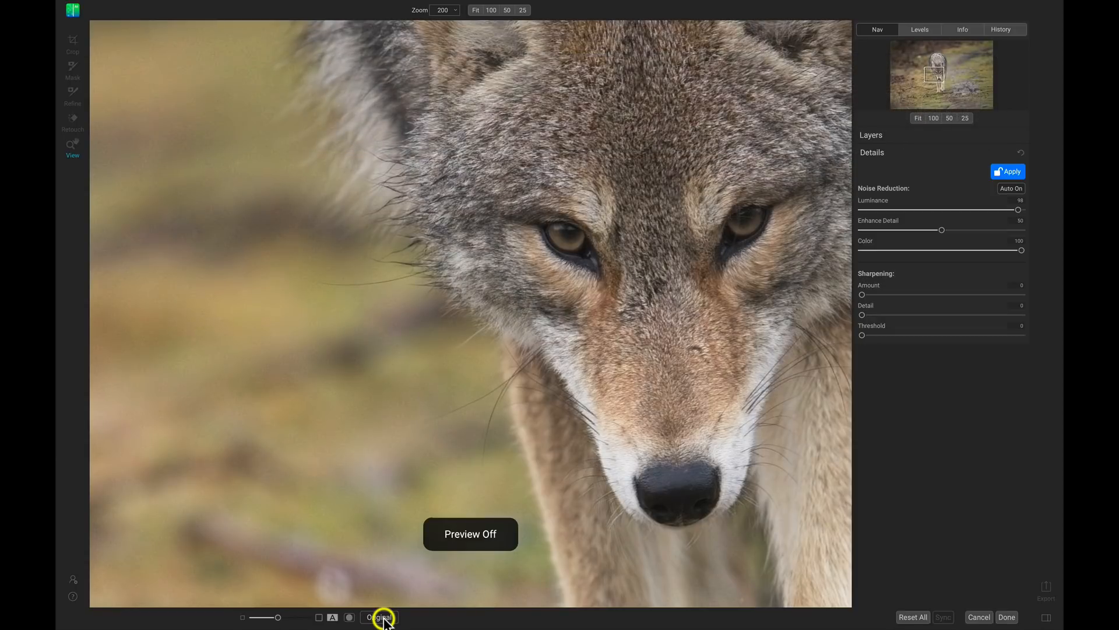
left_click(380, 617)
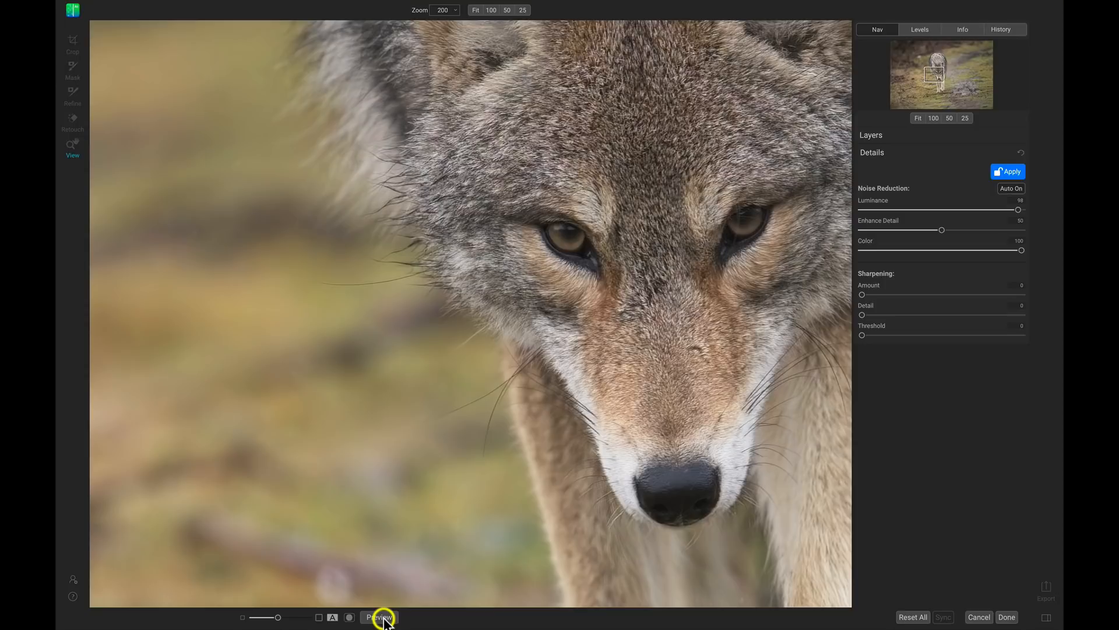
left_click(333, 617)
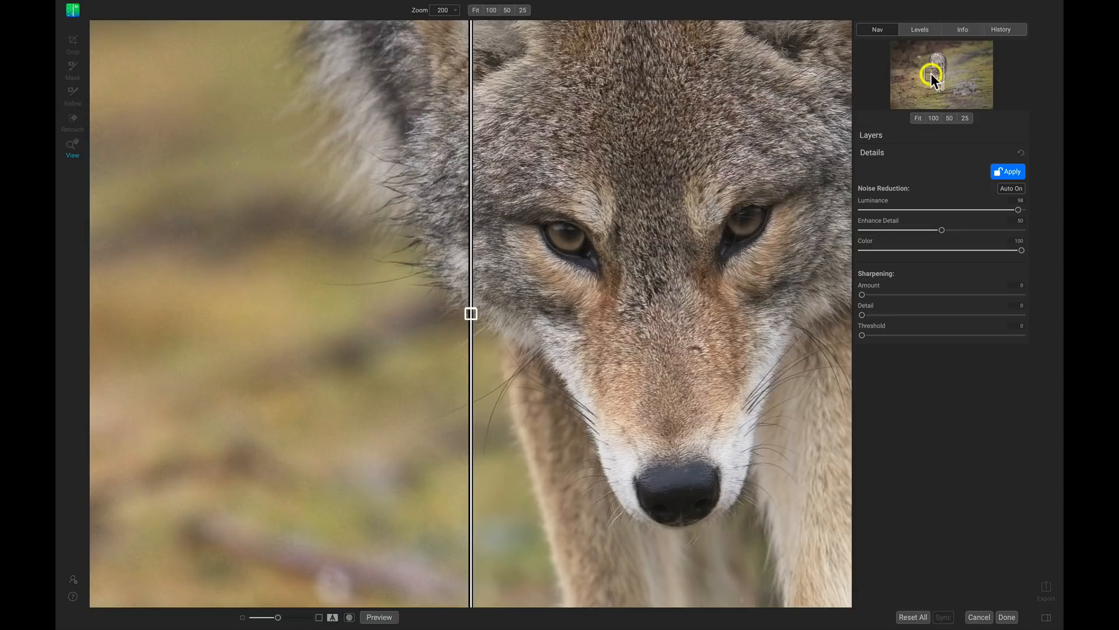
Look through the photo's histogram, camera information and edit history, and return to the navigator
left_click(925, 27)
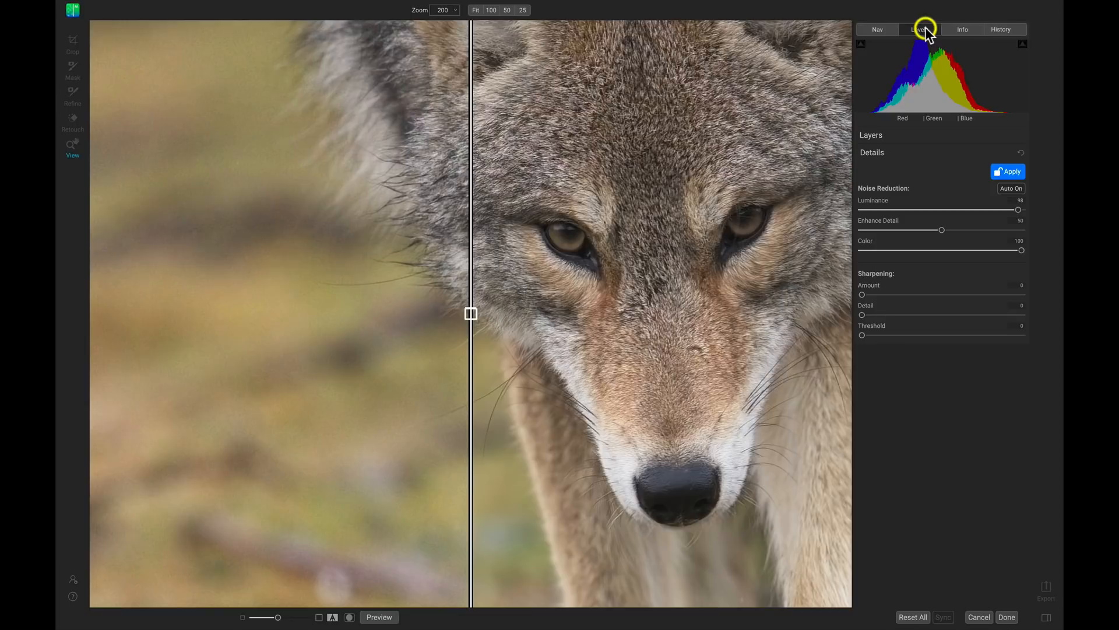
left_click(961, 30)
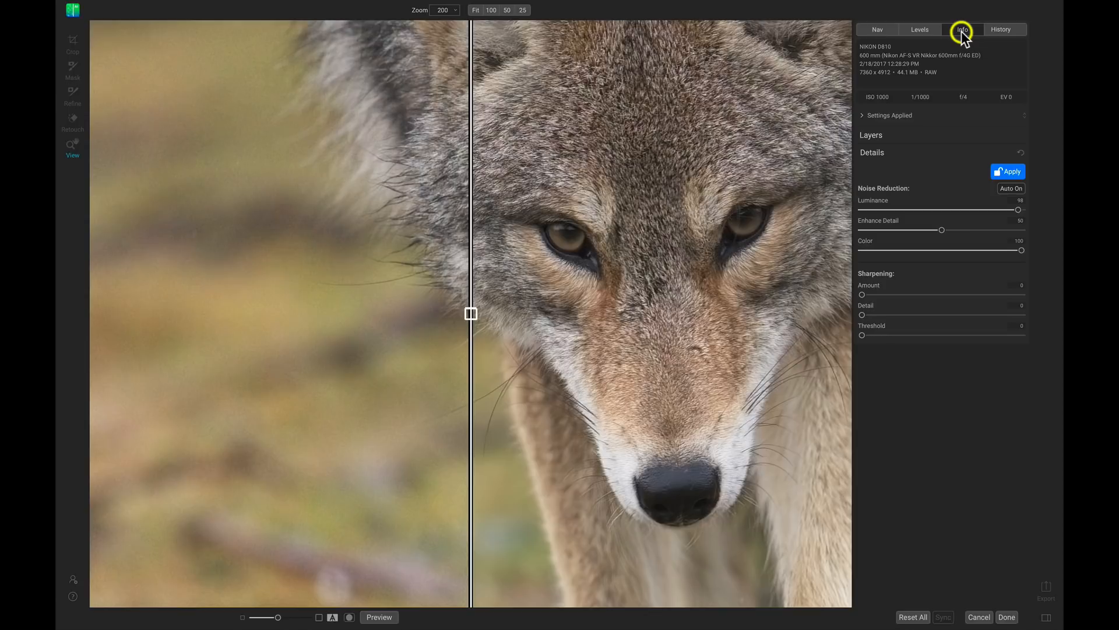
left_click(1002, 32)
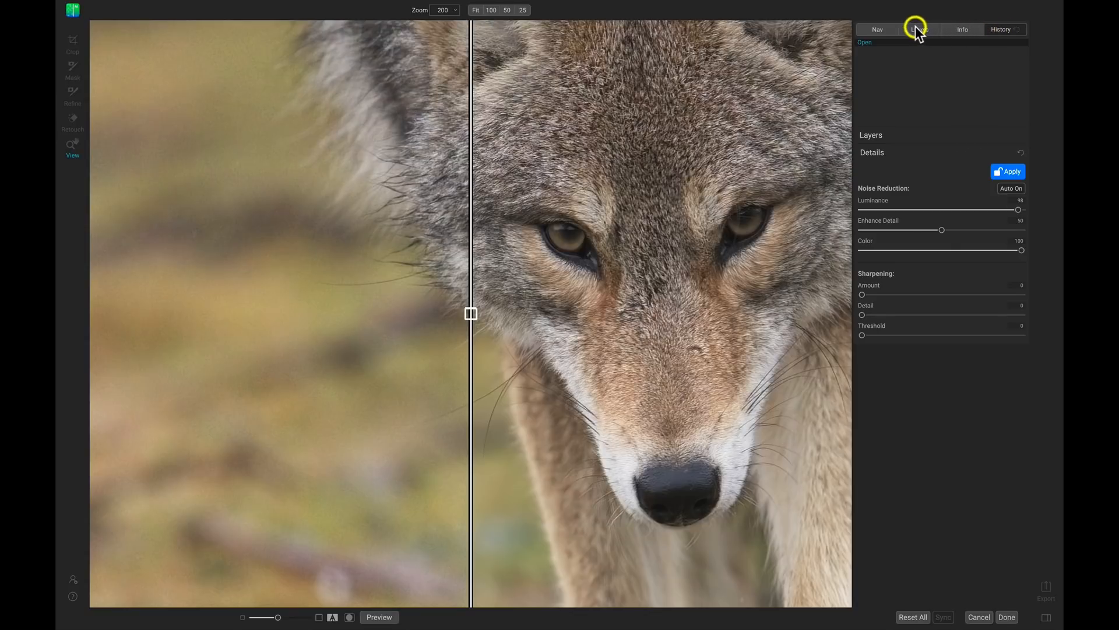
left_click(887, 28)
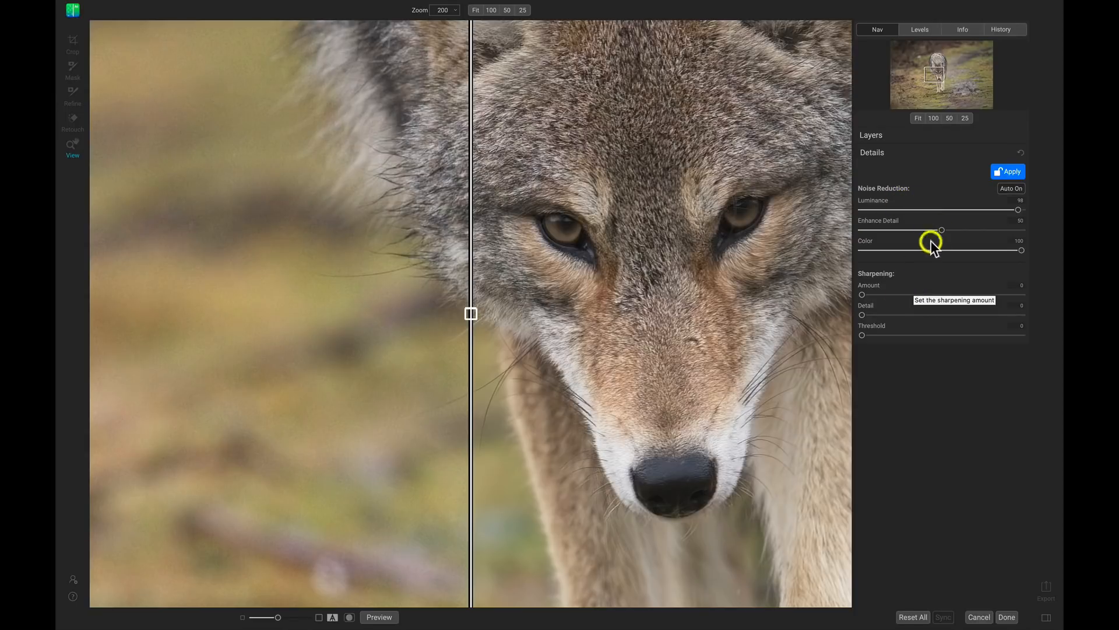
Apply the noise reduction, inspect the photo's layer, and reopen the Details settings for adjustment
left_click(1010, 170)
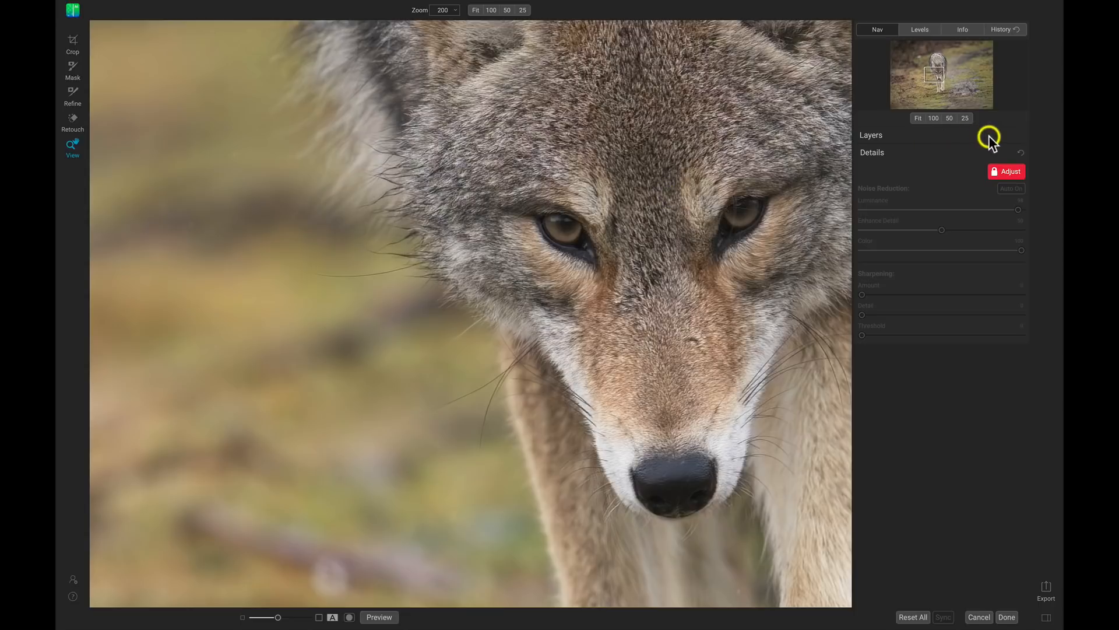
left_click(945, 139)
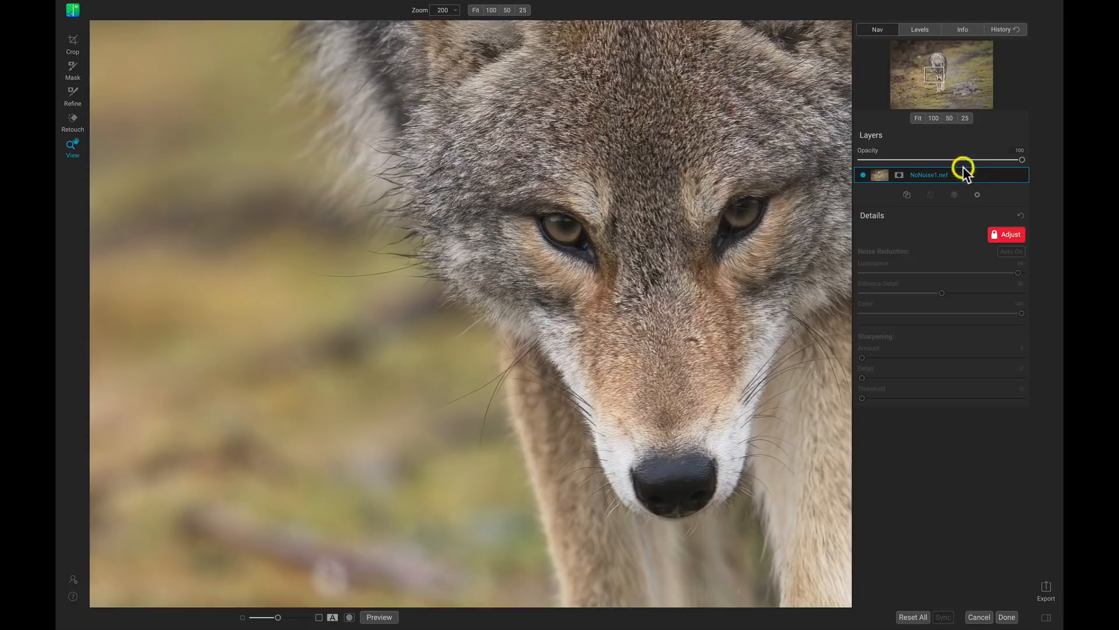
left_click(981, 134)
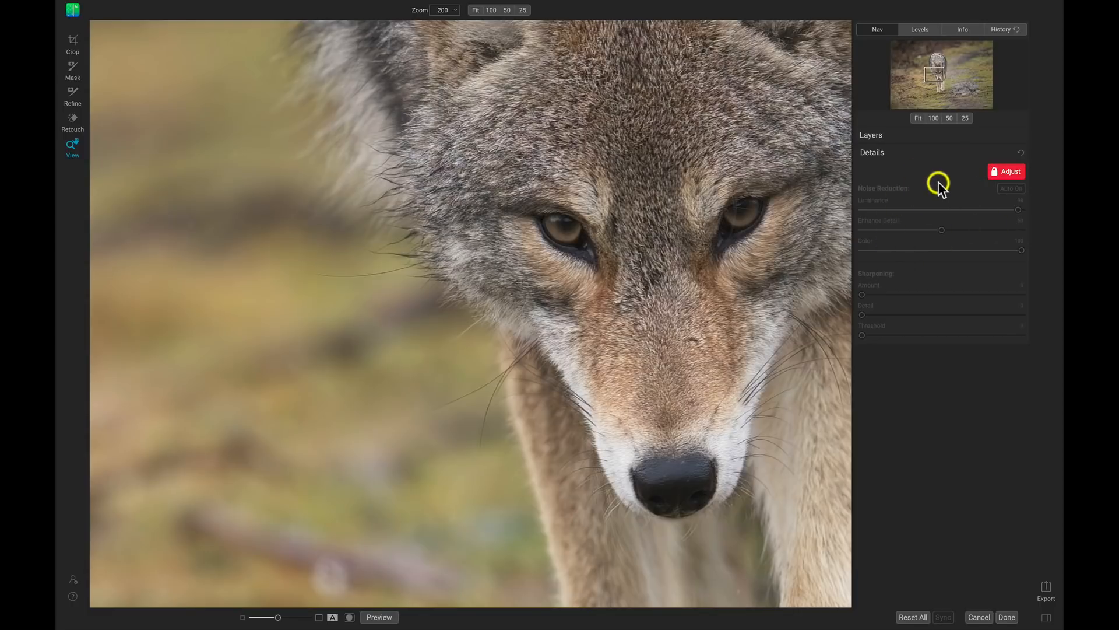
left_click(1008, 171)
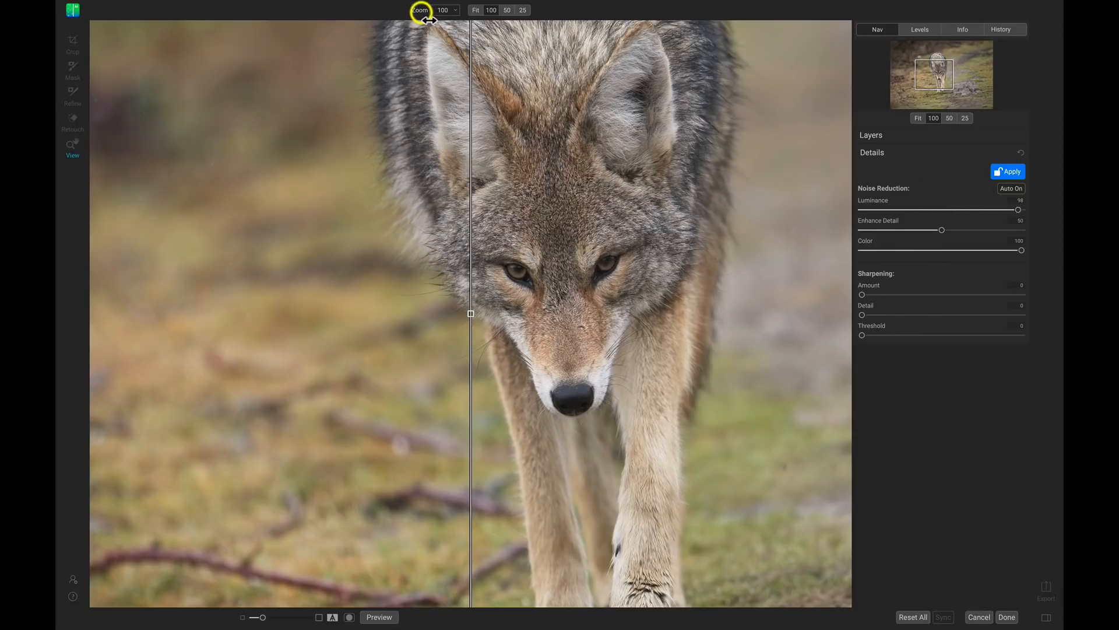
Try noise reduction with Luminance at 62 and Enhance Detail at 77
left_click_drag(420, 10, 430, 9)
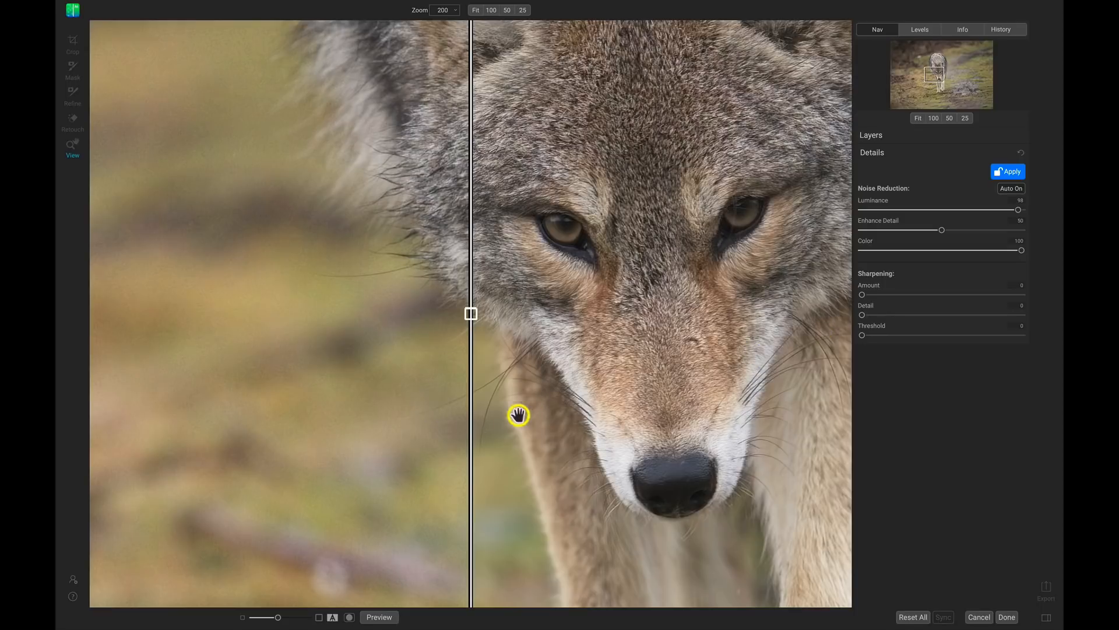
left_click_drag(475, 312, 516, 305)
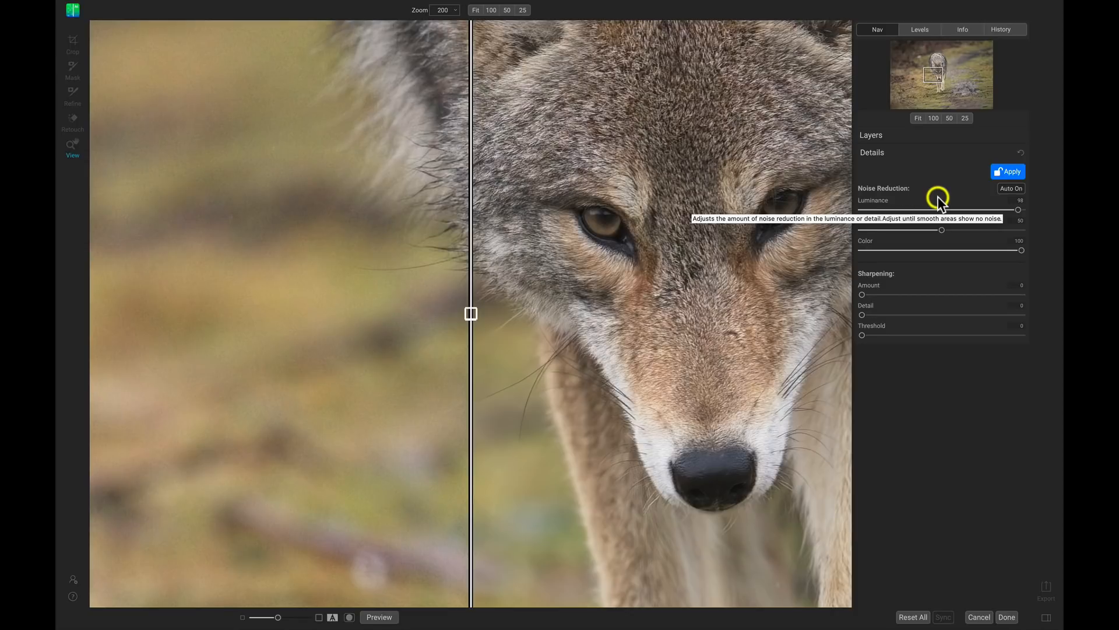
left_click_drag(1017, 210, 981, 213)
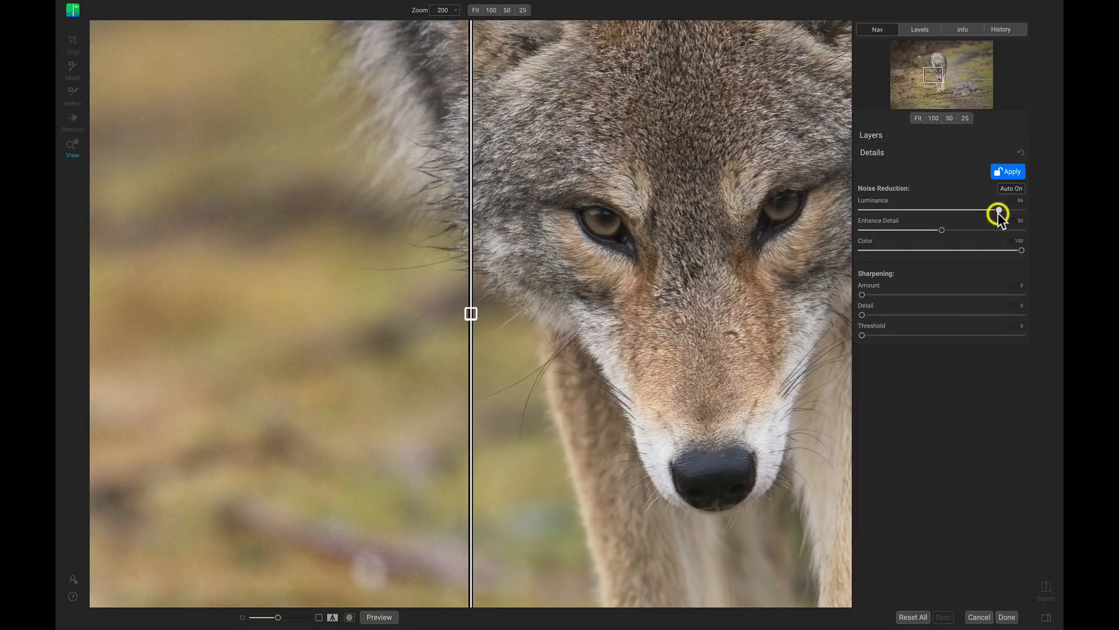
left_click(958, 211)
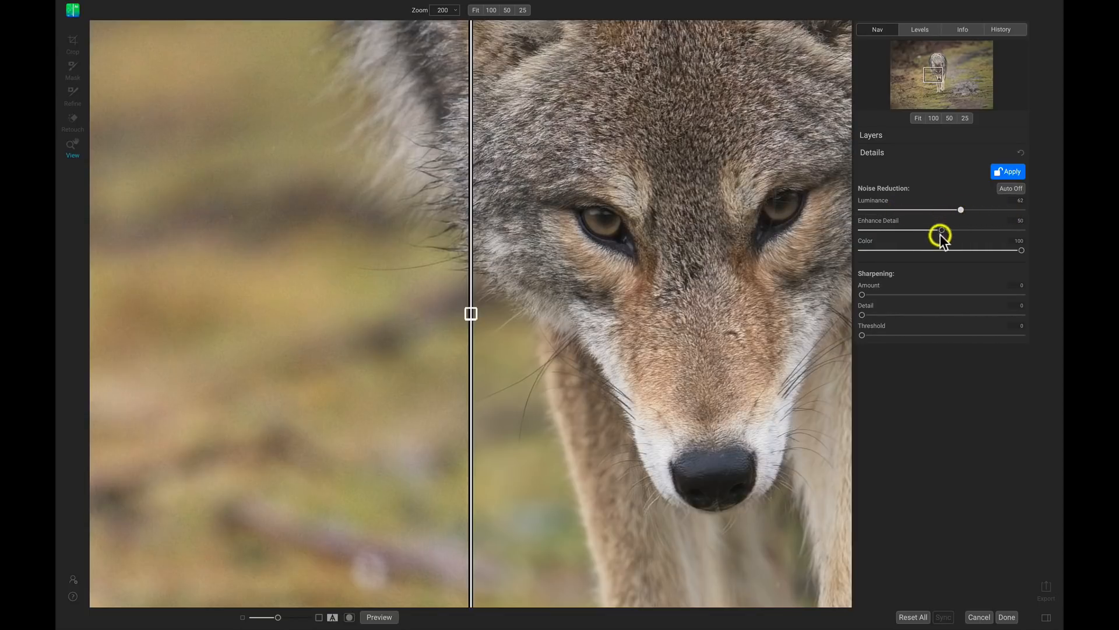
left_click_drag(942, 229, 997, 232)
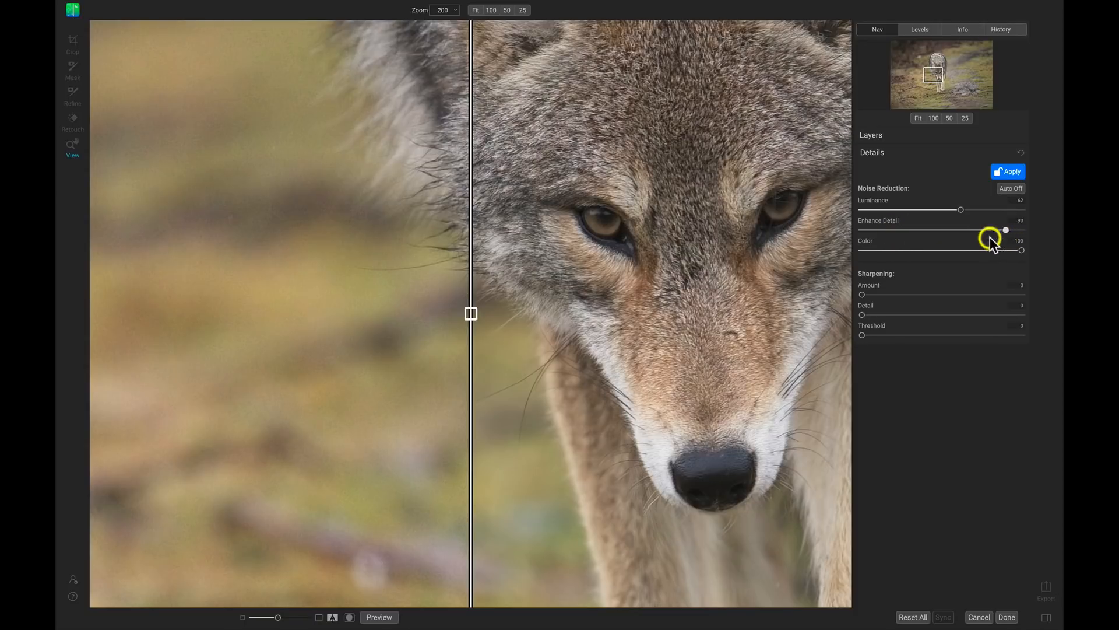
left_click(985, 231)
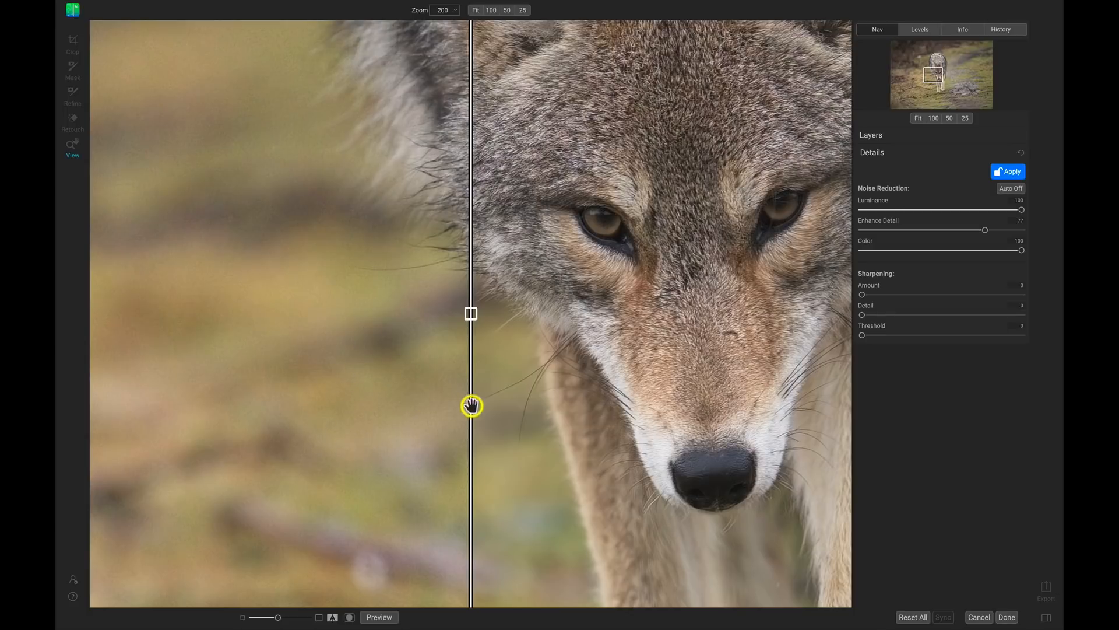
Try noise reduction Luminance at 13 and at 100, comparing the result with the original across the split divider
left_click_drag(471, 314, 379, 310)
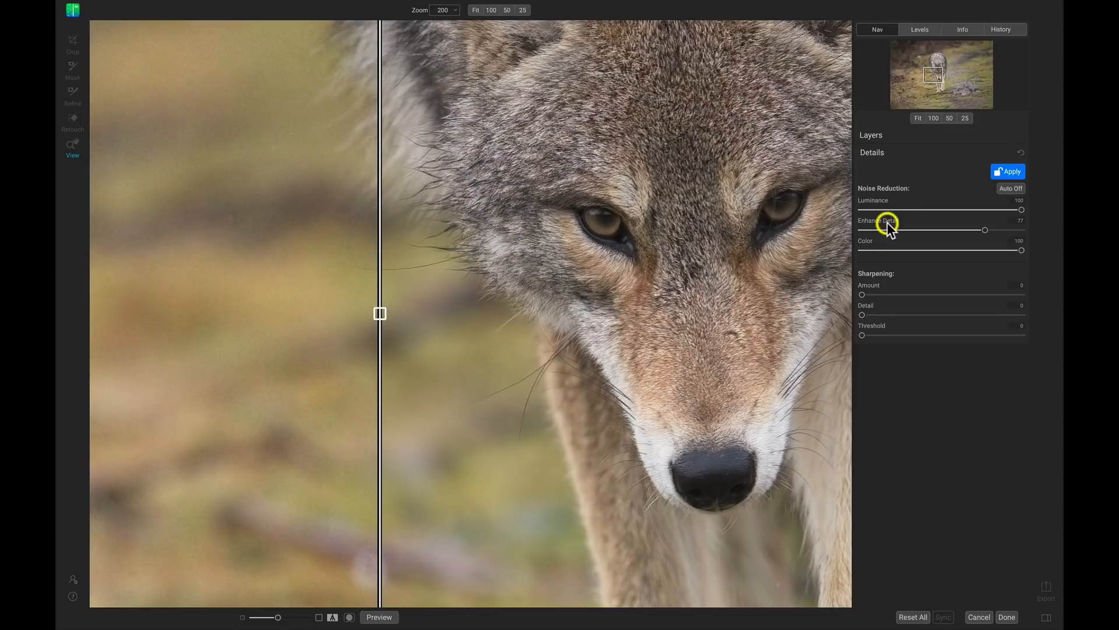
left_click_drag(1022, 210, 880, 210)
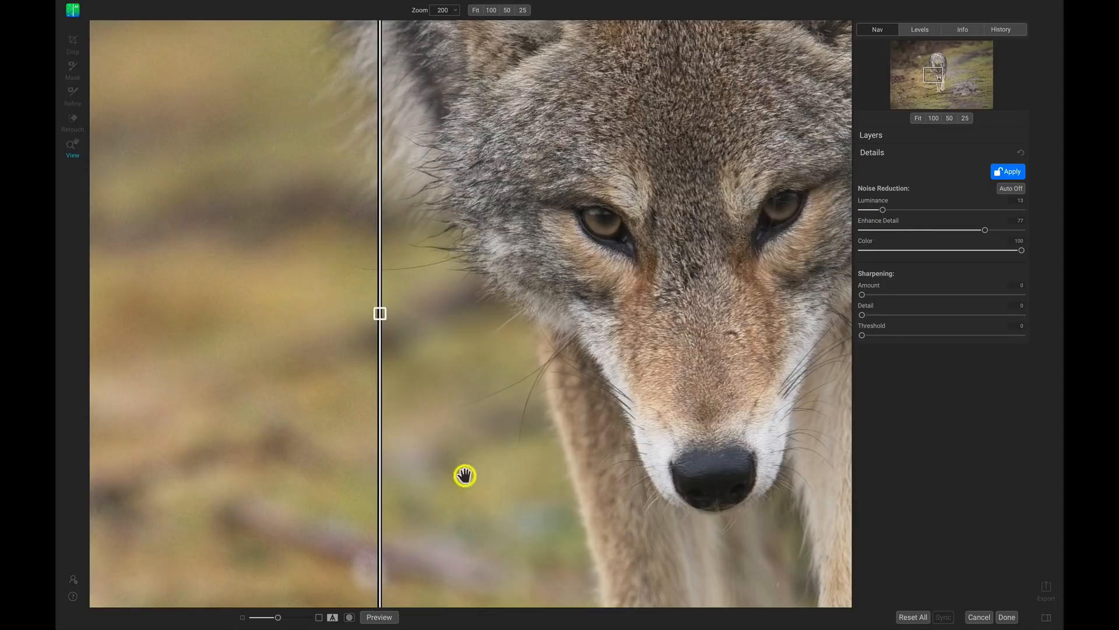
left_click_drag(882, 210, 1034, 219)
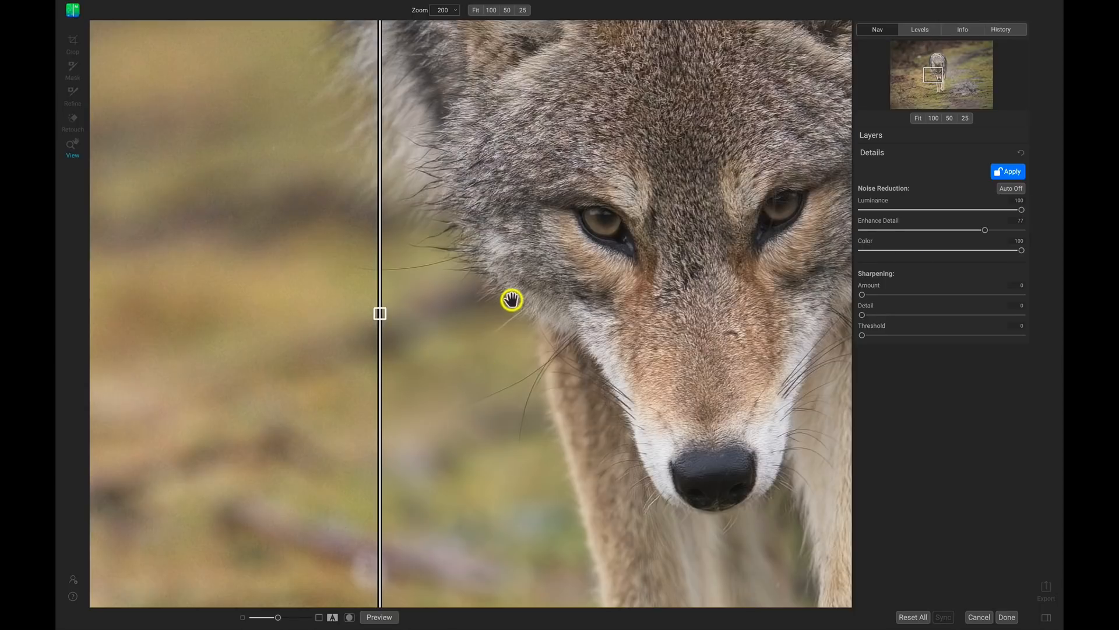
left_click_drag(379, 314, 604, 299)
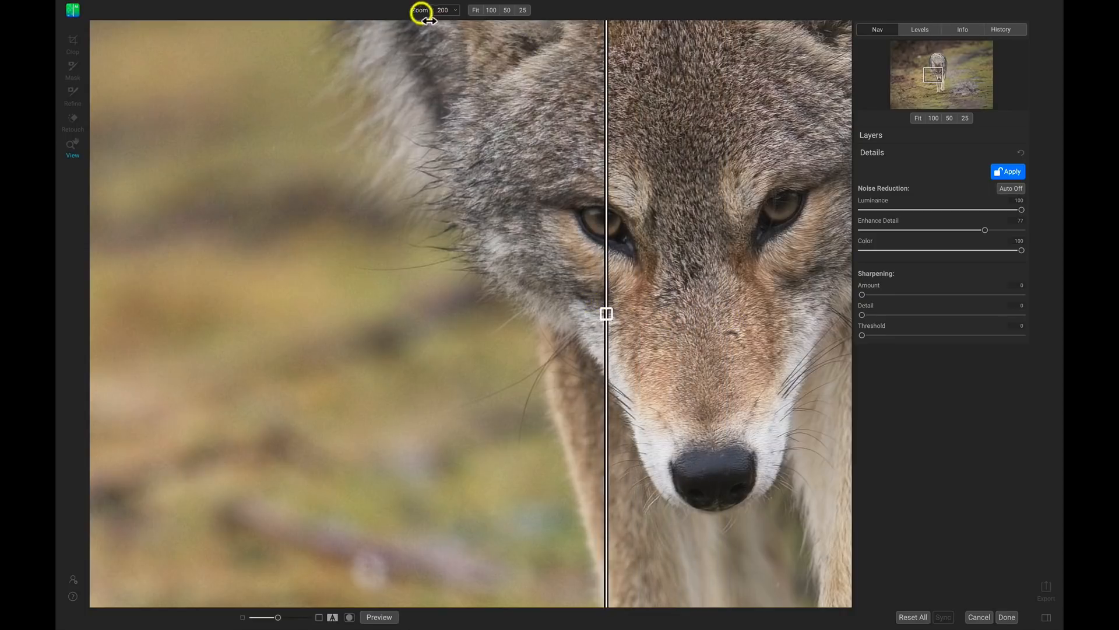
Set the noise reduction Luminance to 90, checking the fur and eye detail up close
left_click_drag(418, 11, 434, 13)
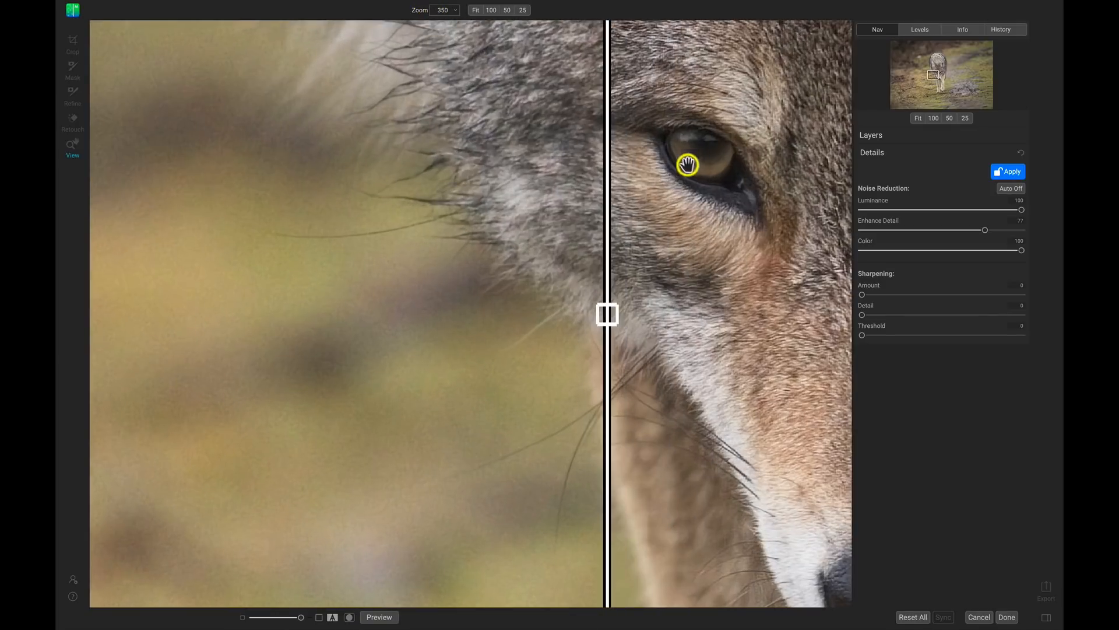
left_click_drag(688, 165, 604, 193)
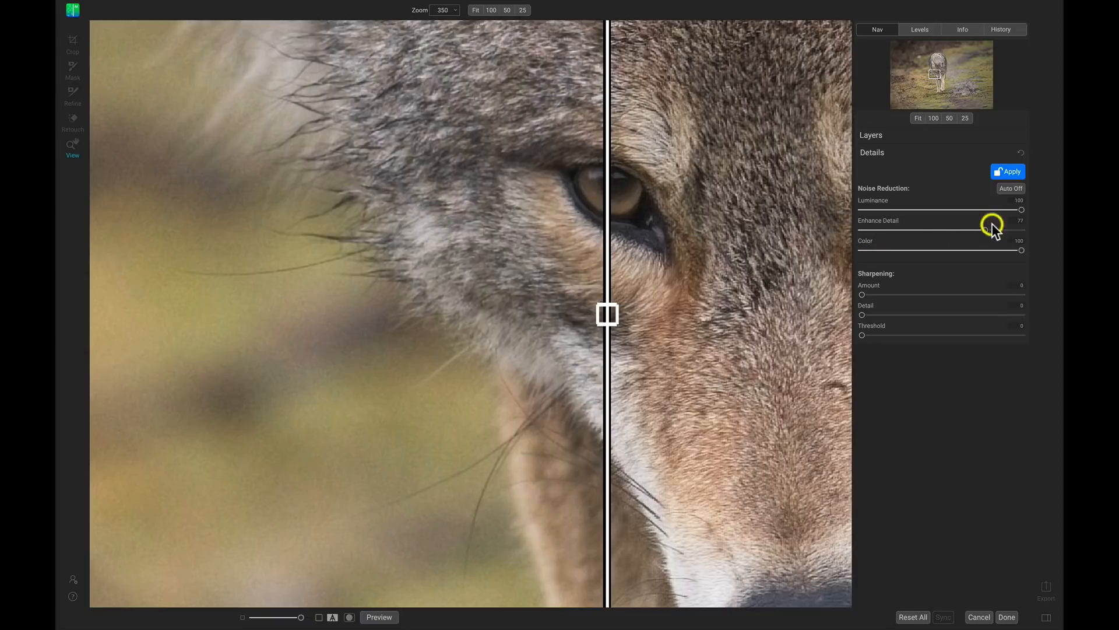
left_click_drag(935, 209, 869, 211)
left_click_drag(644, 218, 652, 192)
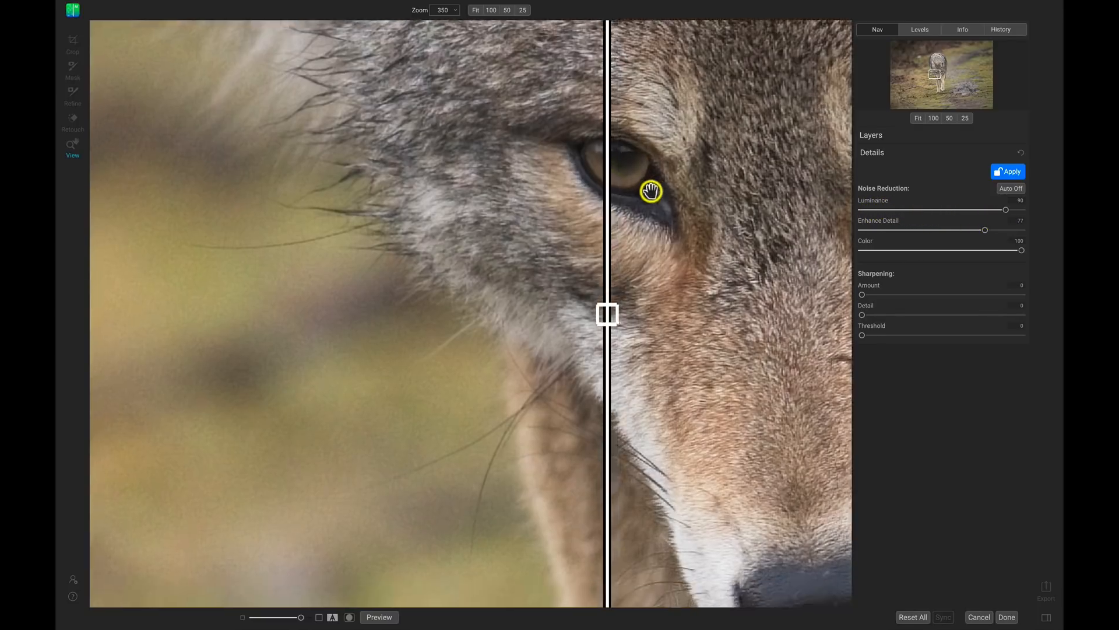
scroll(641, 201, "down", 3)
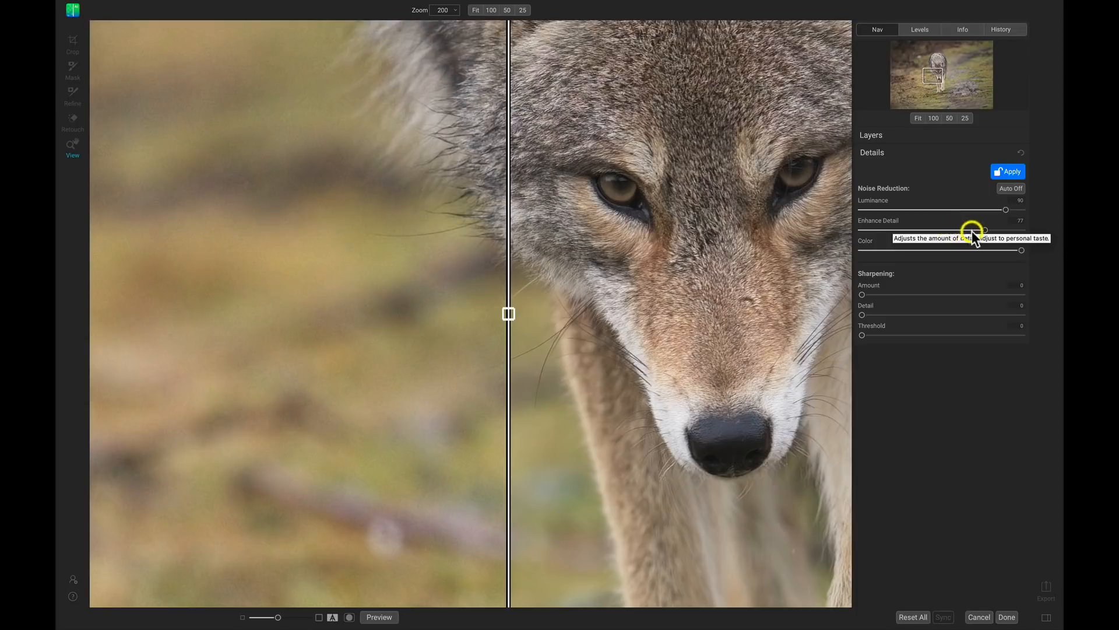
Set the noise reduction Enhance Detail to 86
mouse_move(986, 230)
left_mouse_down()
mouse_move(885, 222)
mouse_move(1014, 230)
mouse_move(912, 232)
mouse_move(998, 242)
left_mouse_up()
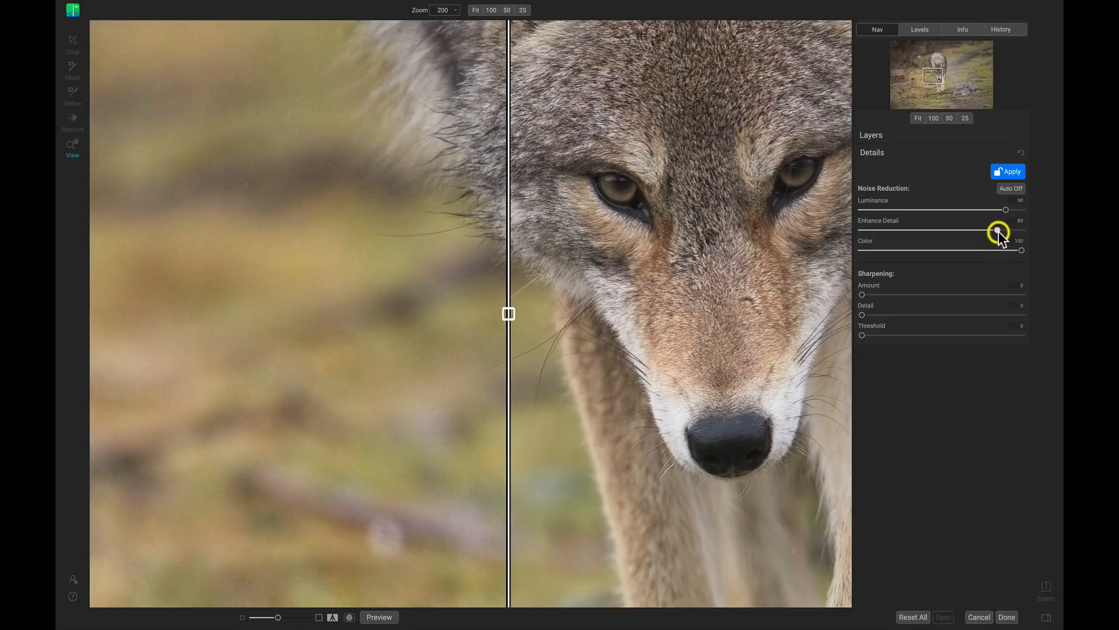
mouse_move(996, 230)
left_mouse_down()
mouse_move(846, 231)
mouse_move(999, 229)
left_mouse_up()
mouse_move(883, 239)
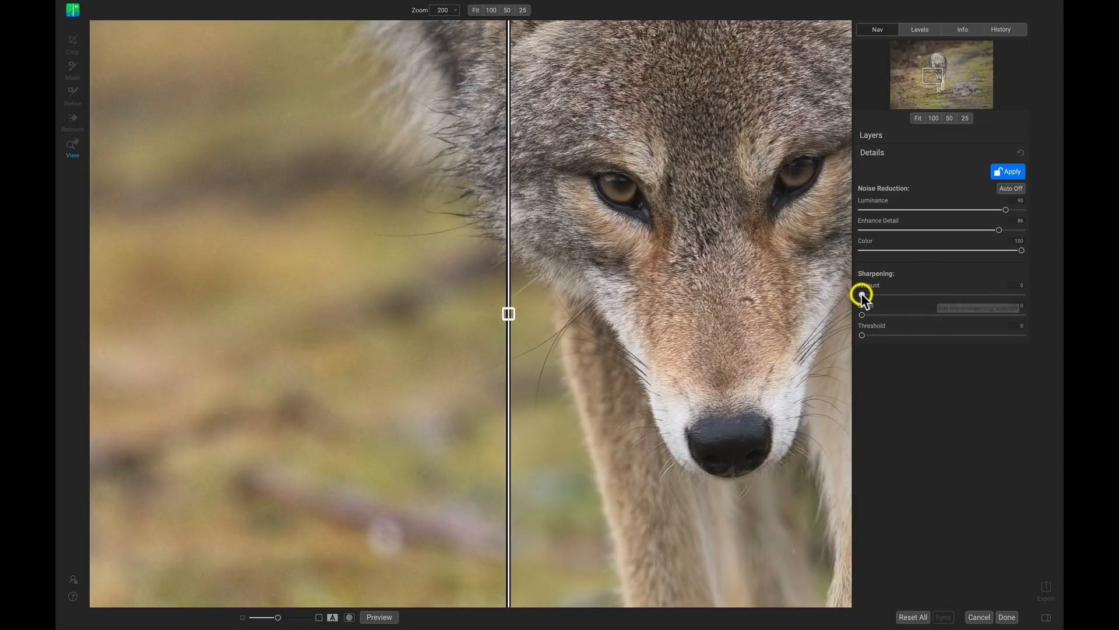
Try Sharpening Amounts of 75 and 90, comparing the coyote's face with the original across the split divider
left_click_drag(862, 294, 894, 294)
left_click_drag(983, 302, 982, 301)
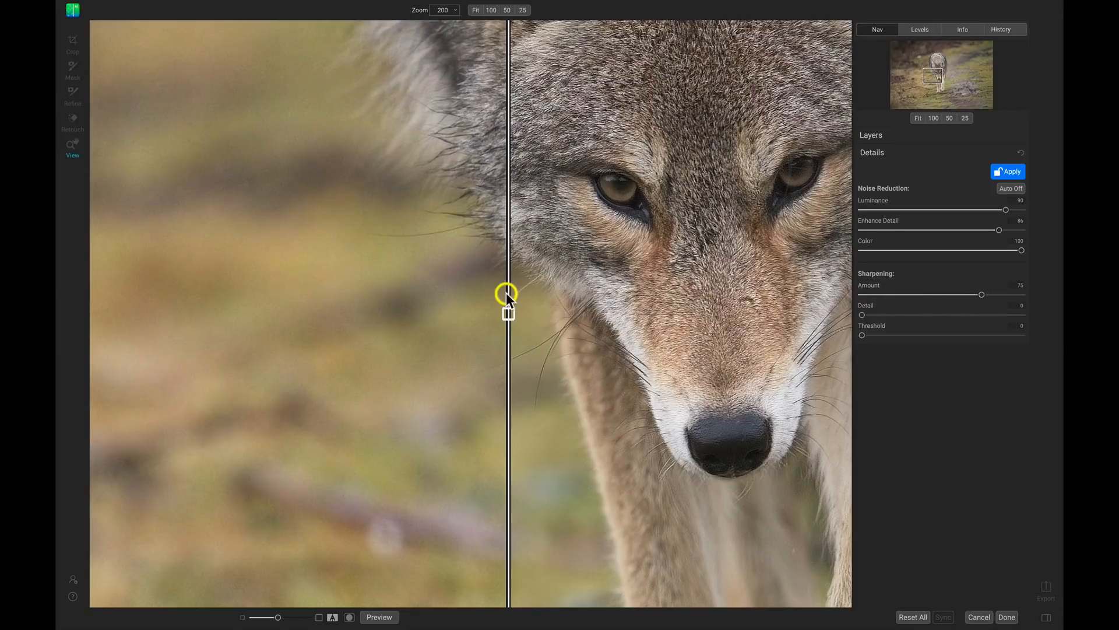
left_click_drag(509, 314, 681, 313)
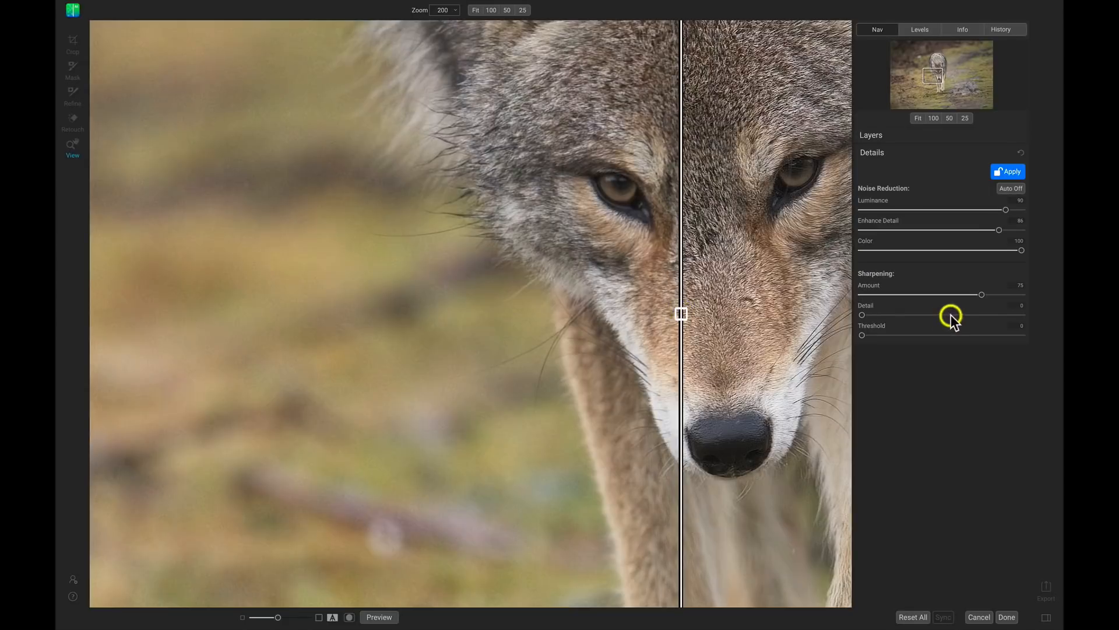
mouse_move(982, 294)
left_mouse_down()
mouse_move(876, 296)
mouse_move(975, 295)
left_mouse_up()
left_click_drag(775, 400, 653, 414)
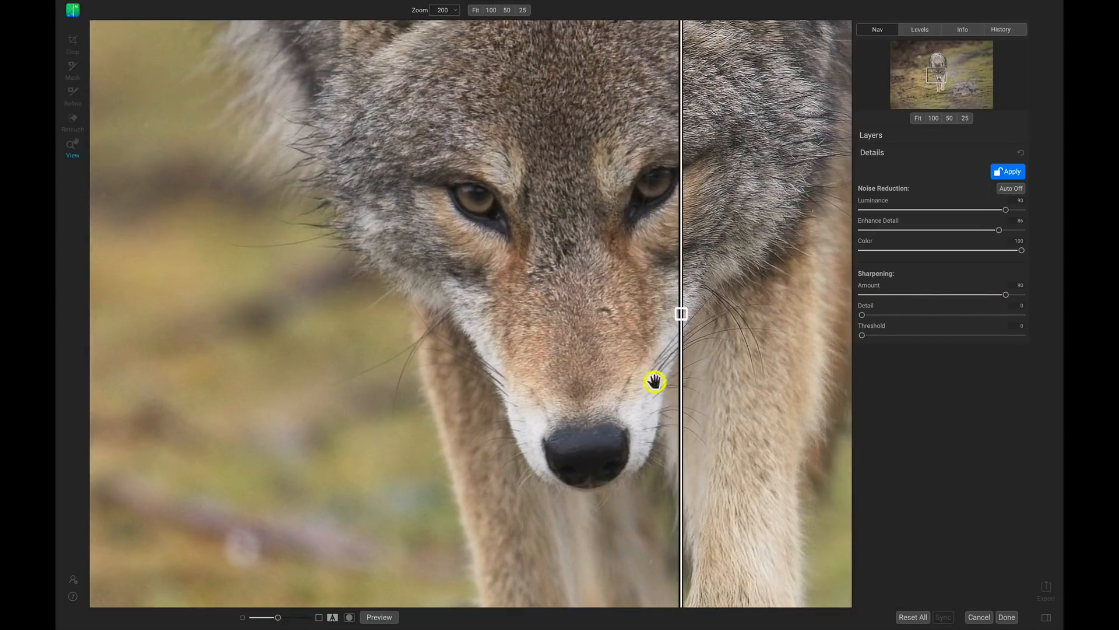
left_click_drag(679, 316, 558, 316)
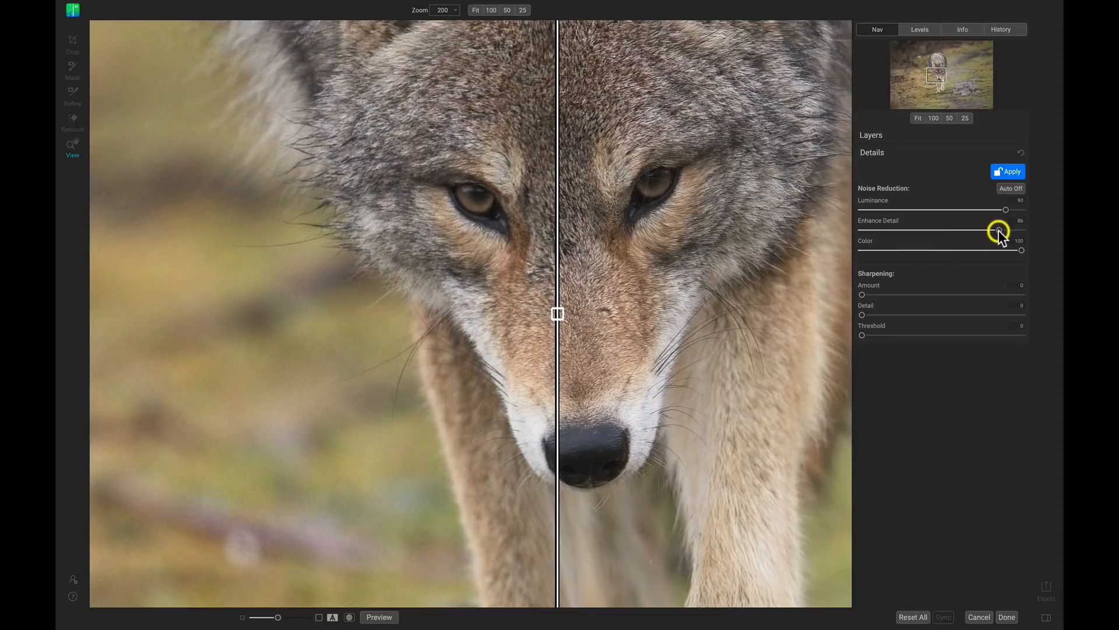
Set noise reduction Enhance Detail to 84 and try a Sharpening Amount of 100 with Detail at 94
left_click_drag(961, 236, 994, 237)
left_click(863, 293)
left_click_drag(981, 298, 901, 298)
left_click(862, 314)
mouse_move(967, 316)
left_mouse_down()
mouse_move(1025, 317)
mouse_move(989, 315)
left_mouse_up()
mouse_move(870, 317)
left_mouse_down()
mouse_move(858, 317)
mouse_move(886, 317)
mouse_move(871, 316)
left_mouse_up()
left_click_drag(1005, 320, 1018, 322)
left_click_drag(919, 293, 1029, 296)
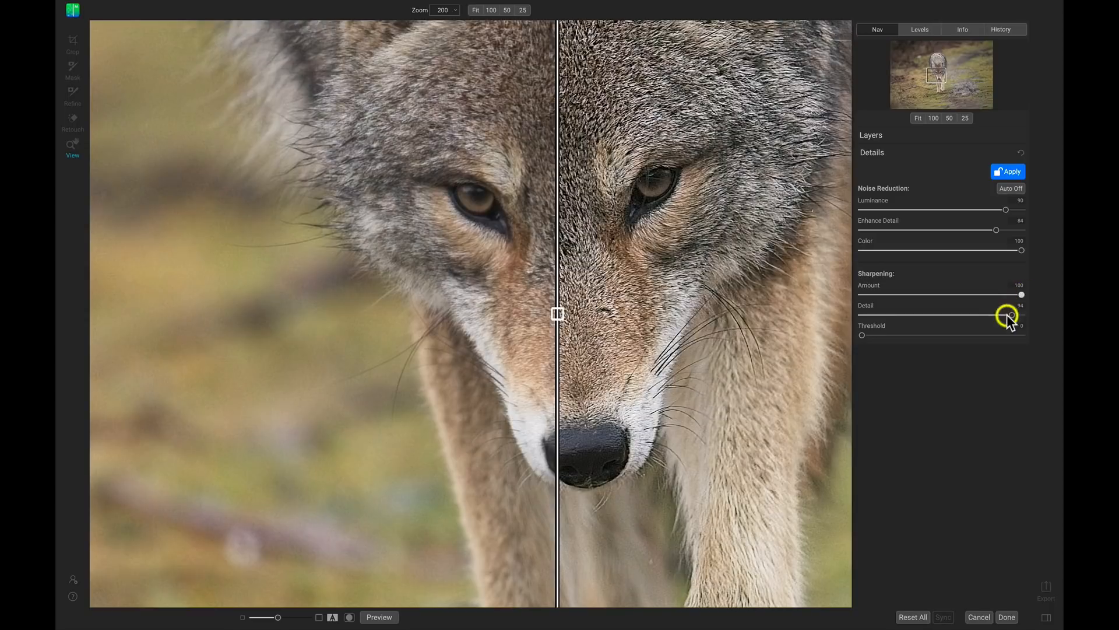
Try lower Sharpening Detail values of 10 and 29, comparing the fur across the split divider
left_click_drag(916, 315, 866, 315)
left_click_drag(1021, 313, 941, 308)
mouse_move(872, 306)
left_mouse_down()
mouse_move(861, 305)
mouse_move(909, 309)
mouse_move(881, 316)
left_mouse_up()
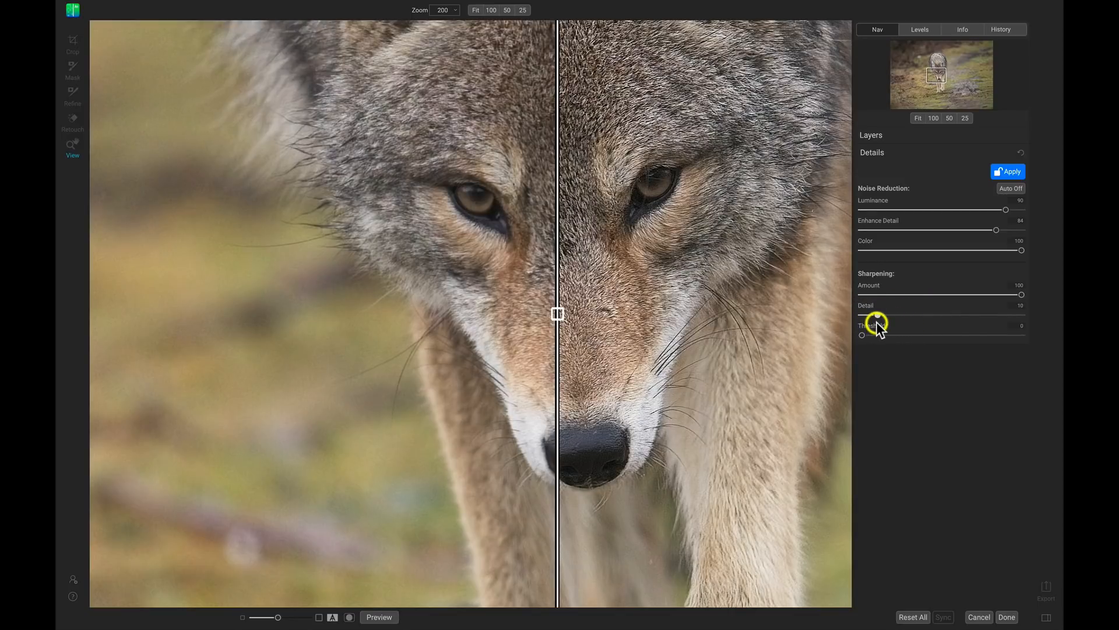
left_click_drag(876, 313, 907, 318)
Try the Sharpening Threshold and return it to 0, and examine the coyote's face with a Sharpening Amount of 74
left_click_drag(863, 336, 949, 342)
left_click_drag(870, 330, 828, 333)
left_click_drag(659, 302, 740, 242)
left_click_drag(628, 282, 714, 299)
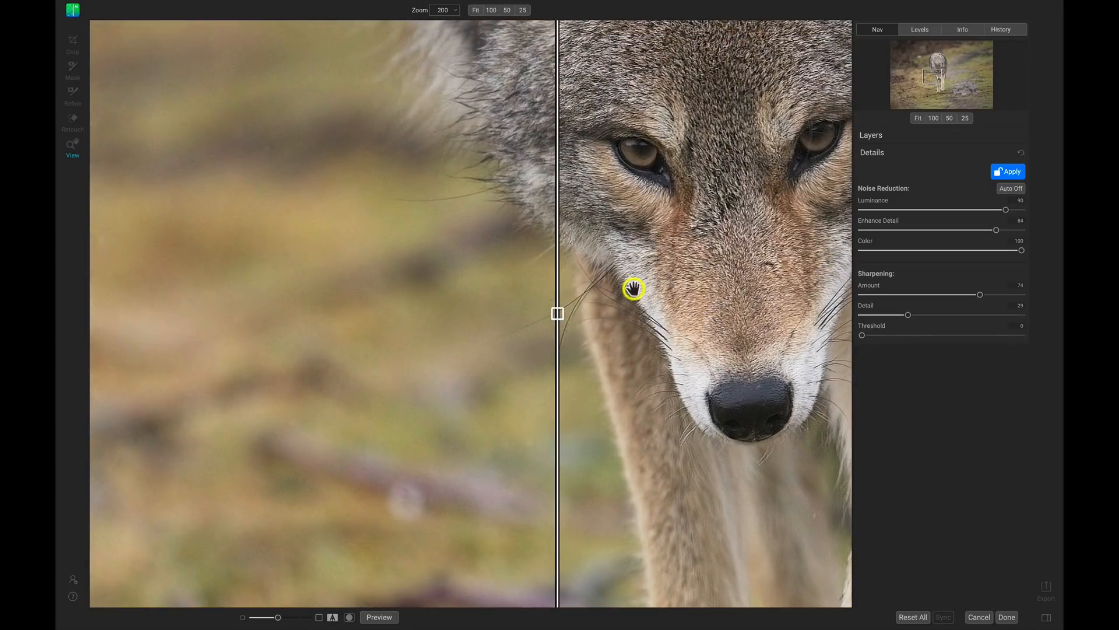
left_click_drag(632, 290, 595, 217)
left_click_drag(650, 247, 732, 292)
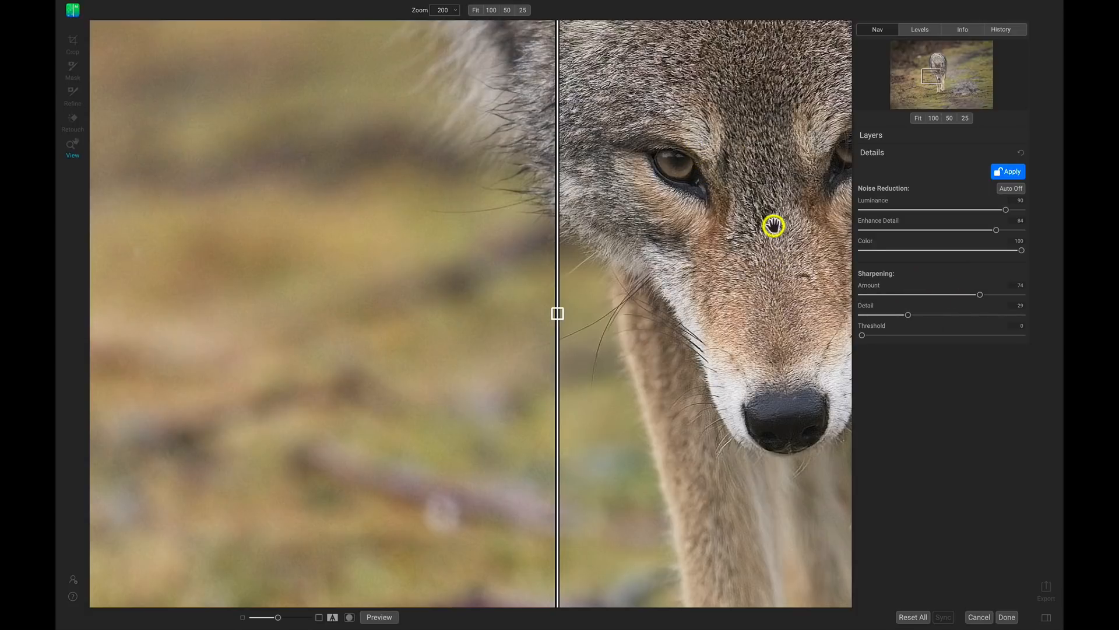
Reset the Sharpening Detail and Amount to 0, check the coyote's face, and apply the noise reduction settings
left_click_drag(907, 315, 857, 317)
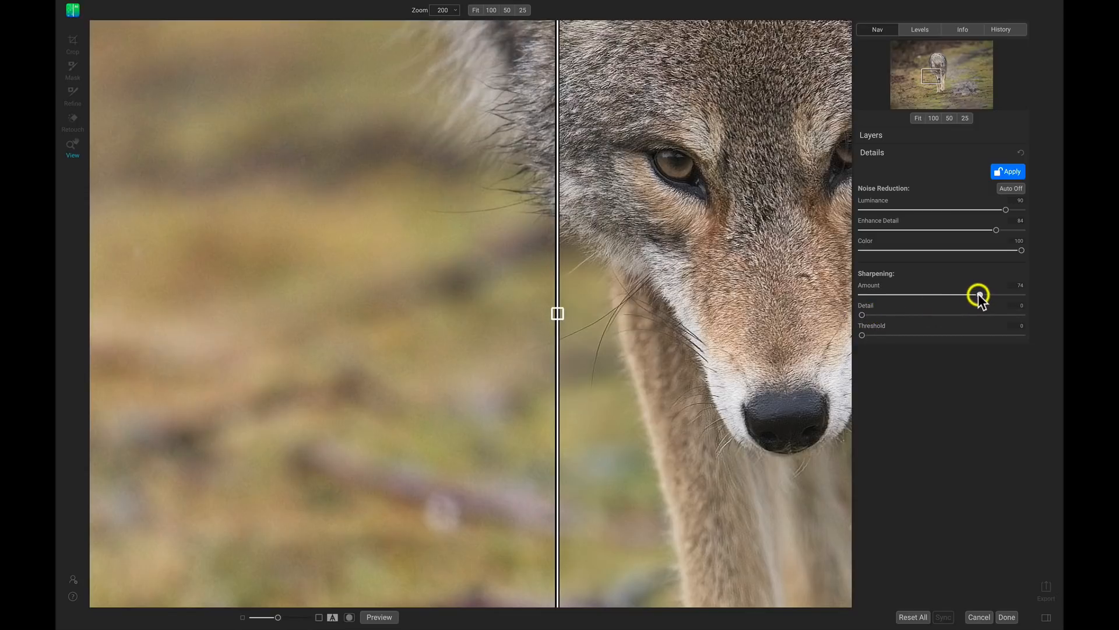
left_click_drag(980, 295, 844, 301)
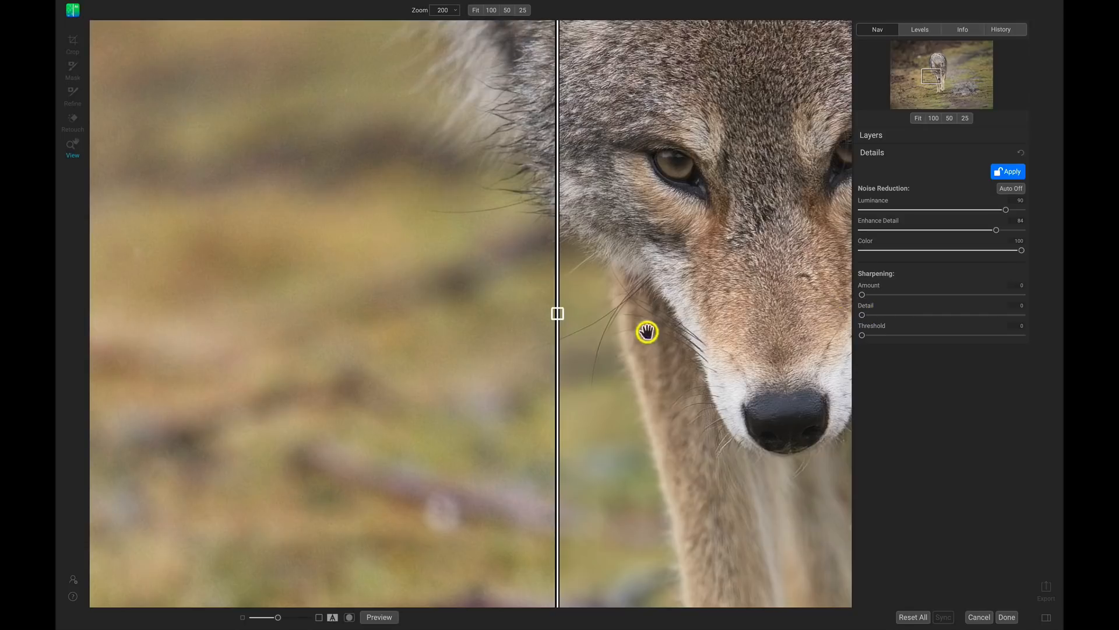
left_click_drag(717, 308, 750, 285)
left_click_drag(672, 338, 685, 382)
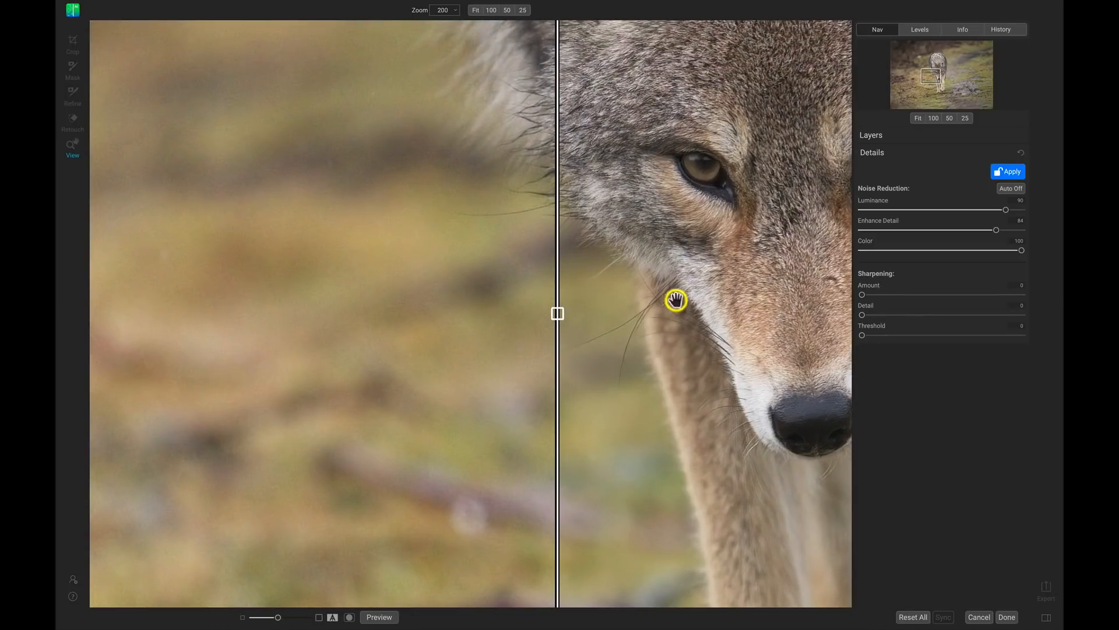
left_click_drag(674, 300, 594, 247)
left_click_drag(690, 261, 586, 259)
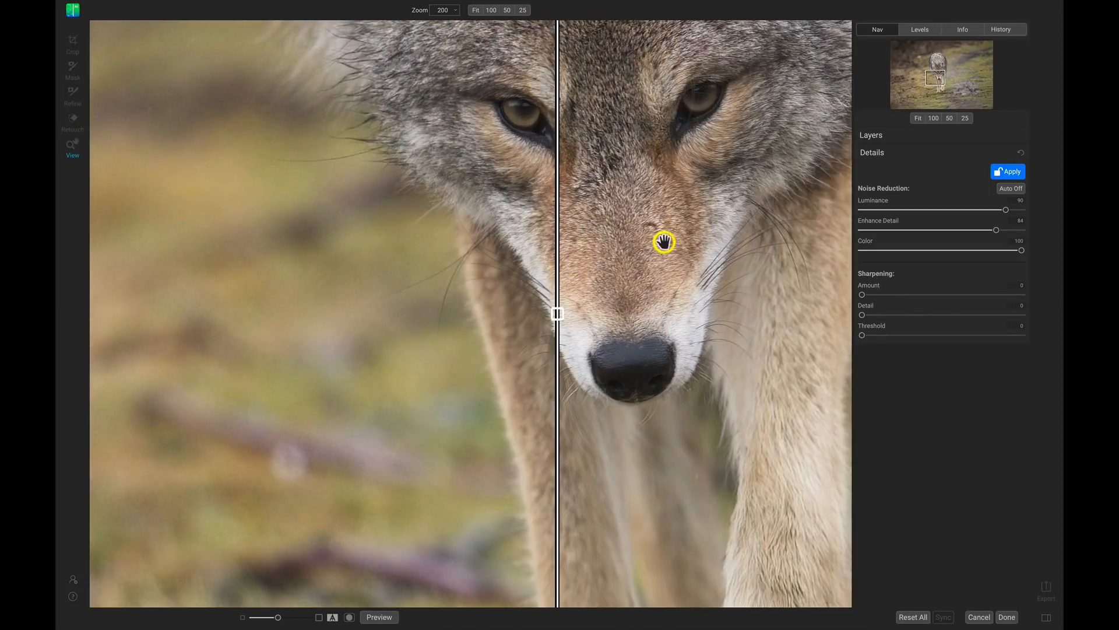
left_click_drag(665, 240, 669, 290)
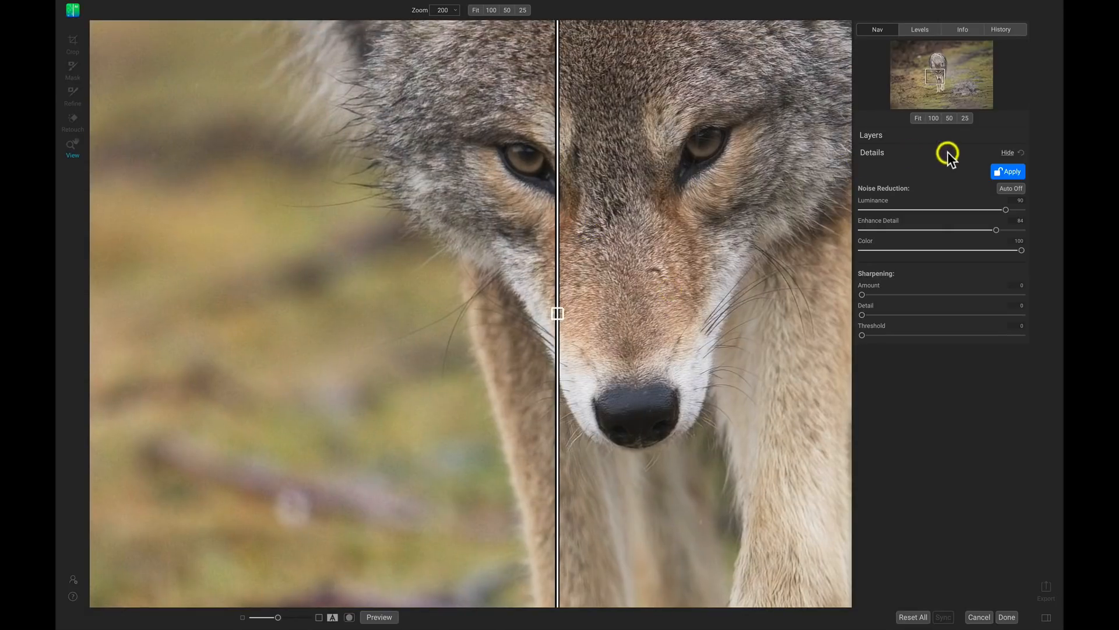
left_click(1006, 172)
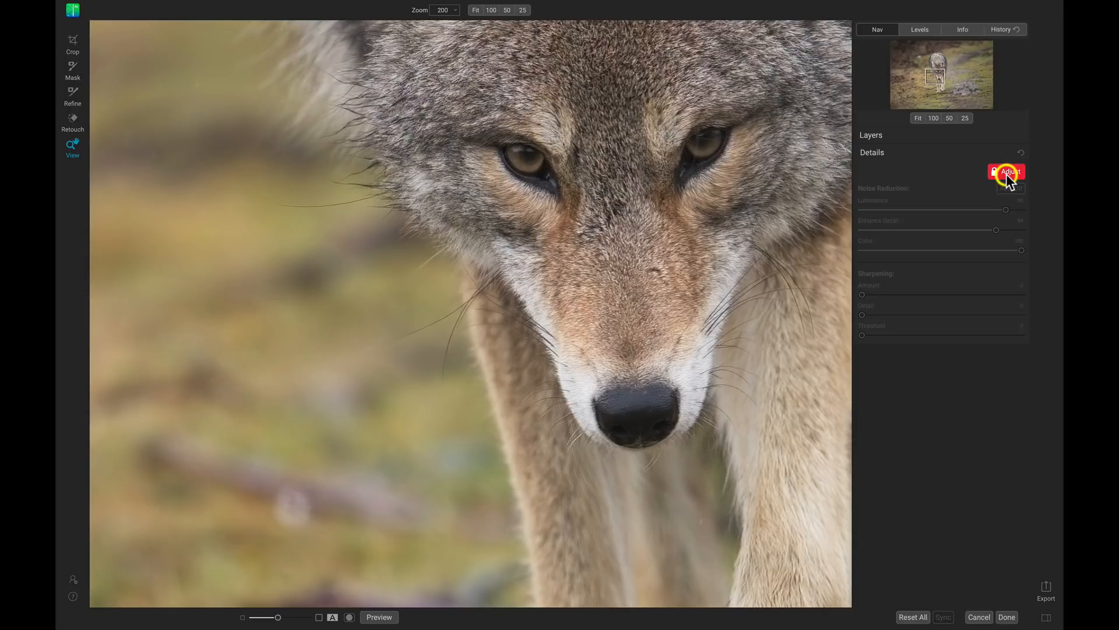
Crop the photo to 16x9 with a tighter frame around the coyote, and check the face at 100% zoom
left_click(72, 41)
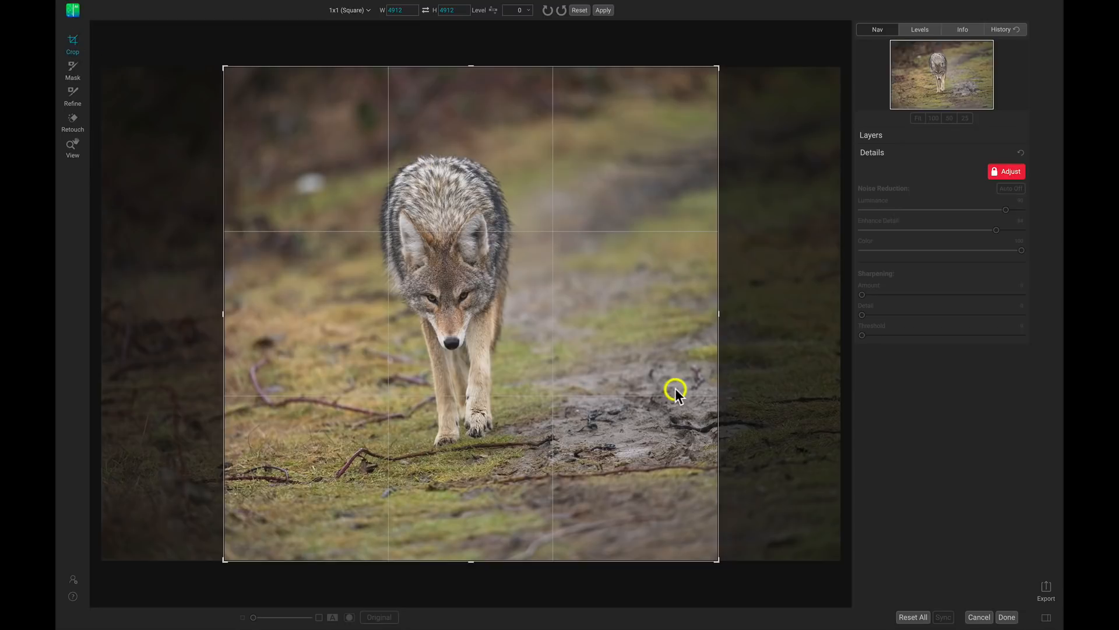
left_click(357, 10)
left_click(343, 89)
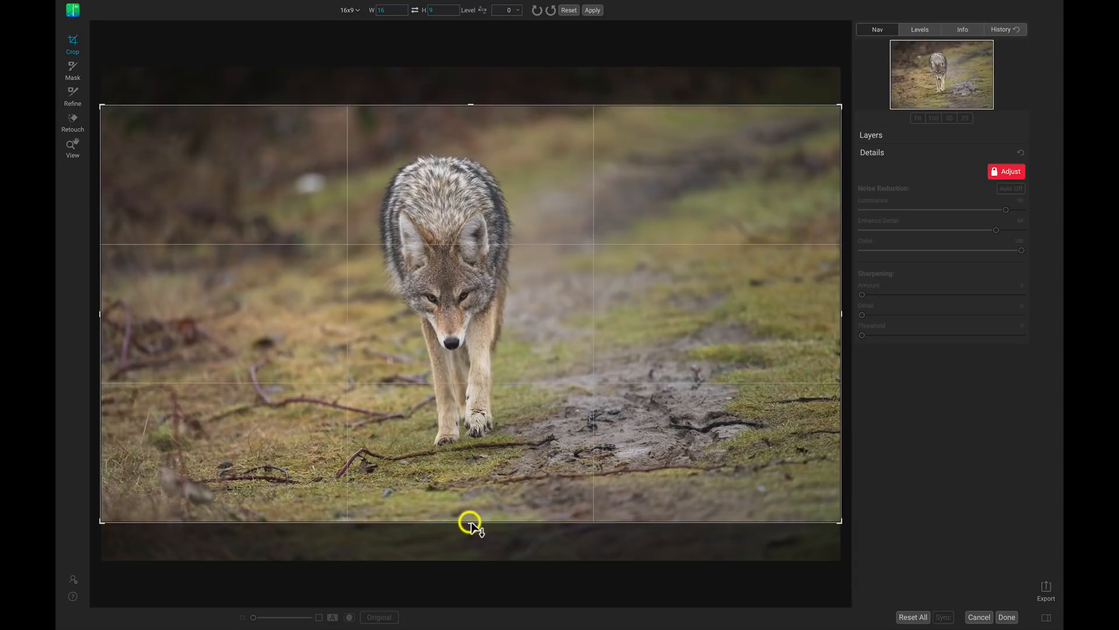
left_click_drag(470, 523, 469, 495)
mouse_move(457, 400)
left_mouse_down()
mouse_move(464, 382)
mouse_move(475, 389)
left_mouse_up()
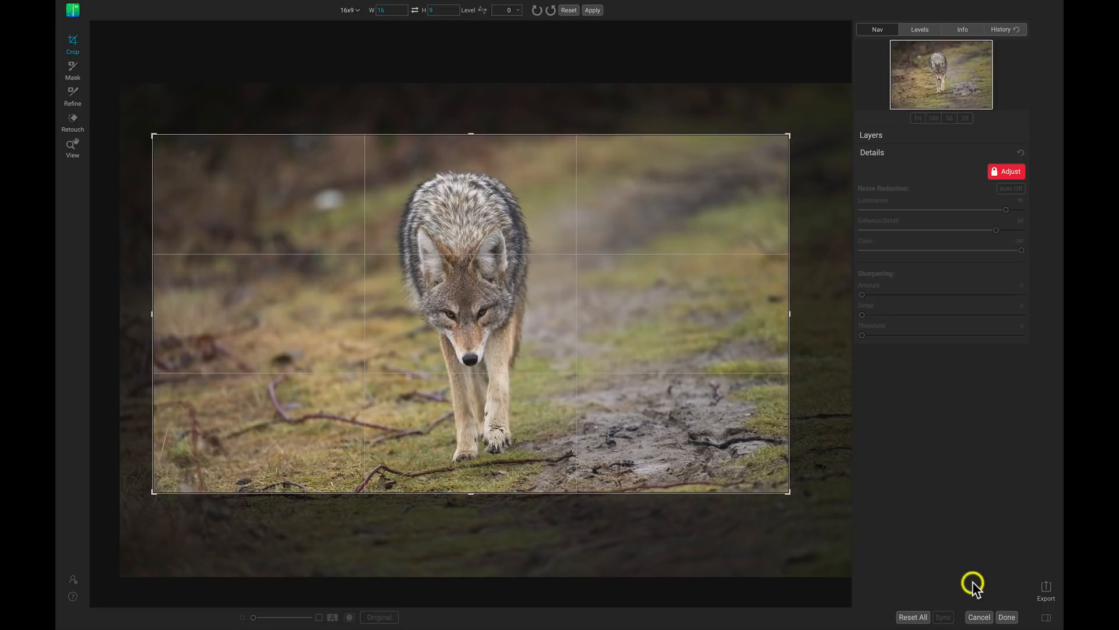
key("Return")
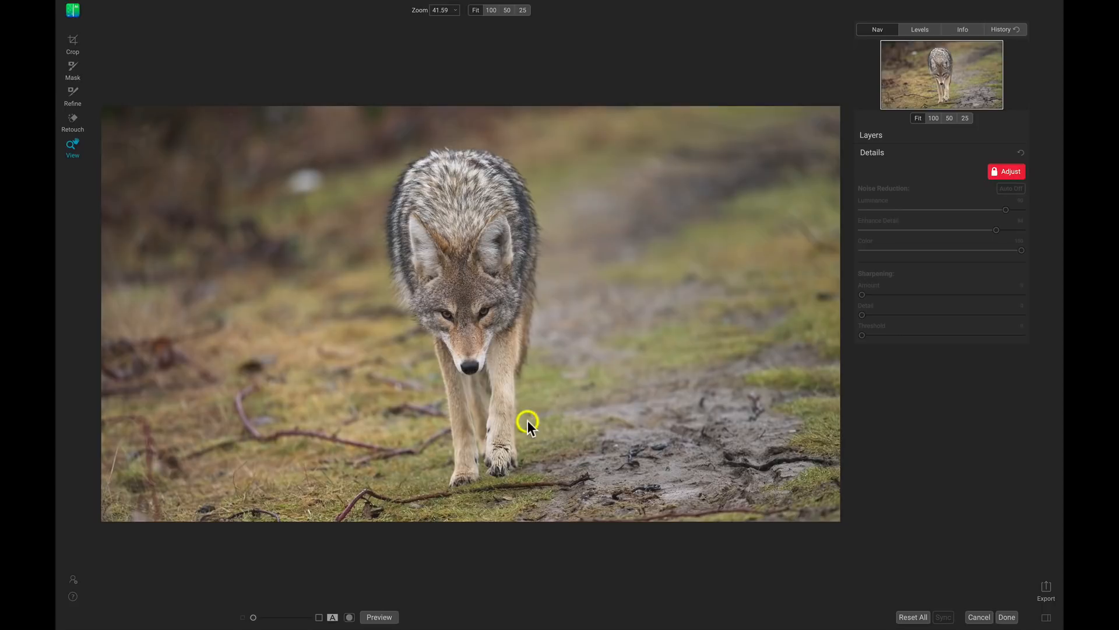
left_click(415, 319)
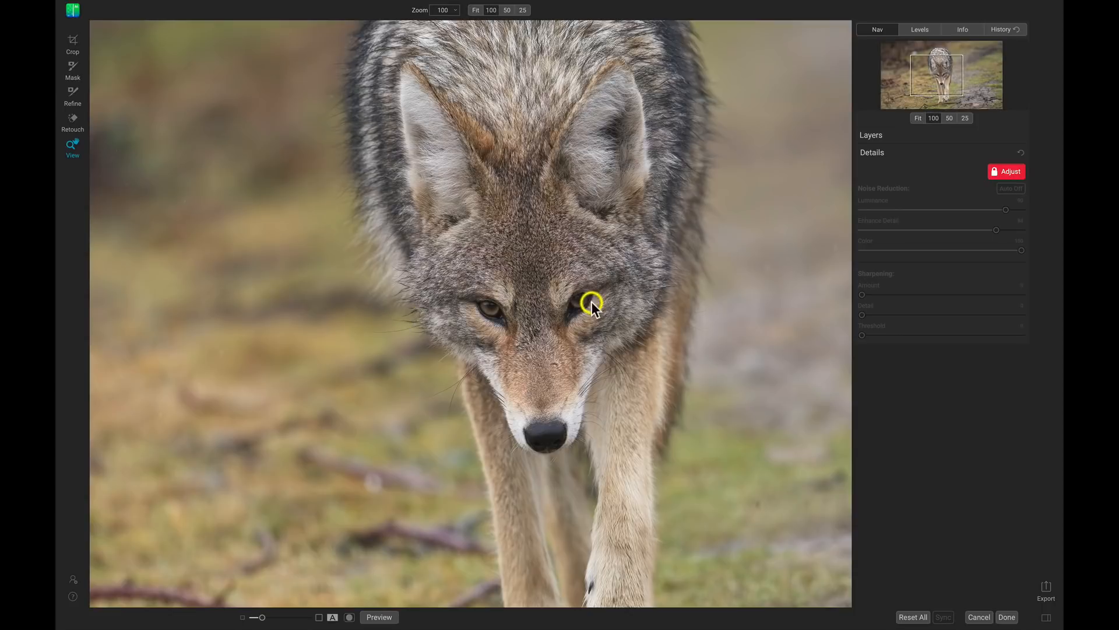
left_click_drag(591, 302, 498, 264)
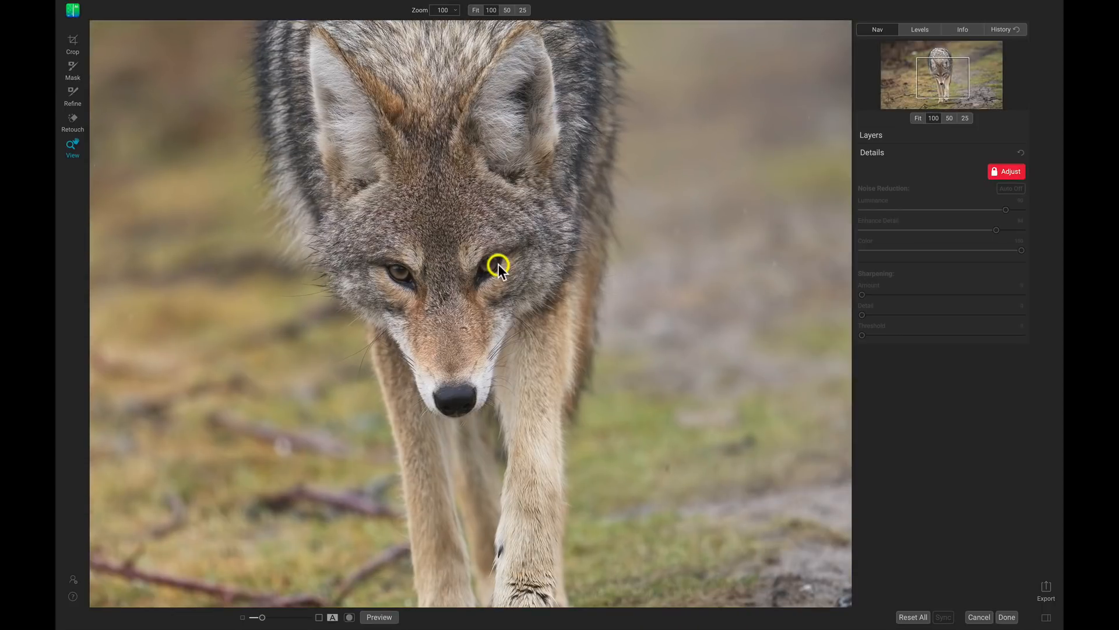
left_click(498, 263)
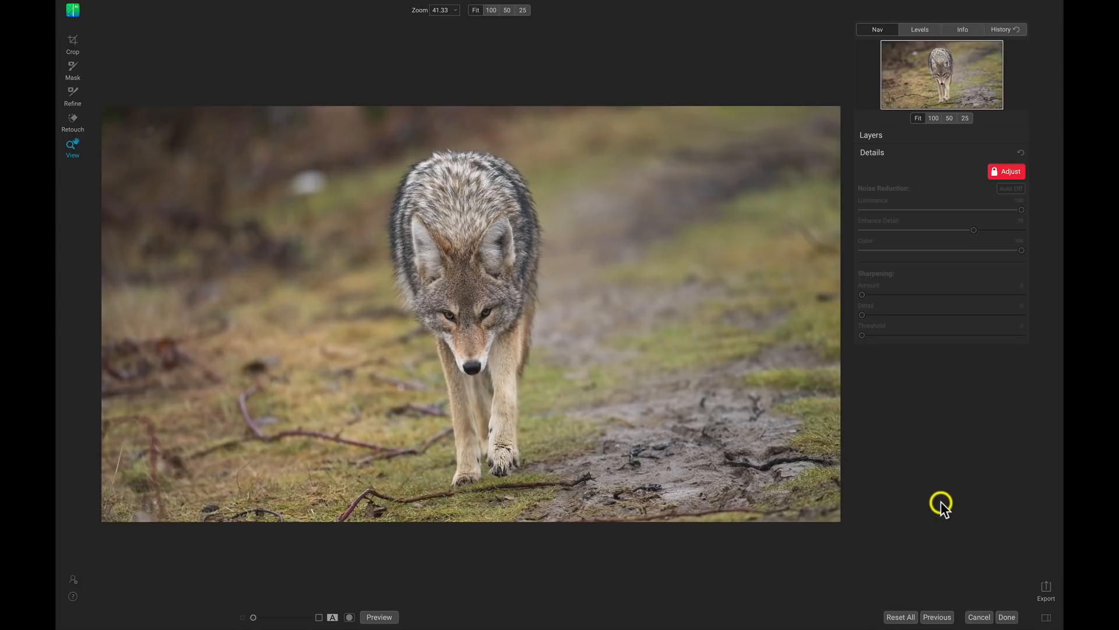
Start exporting the photo and look through the available destination and file type options
left_click(1048, 595)
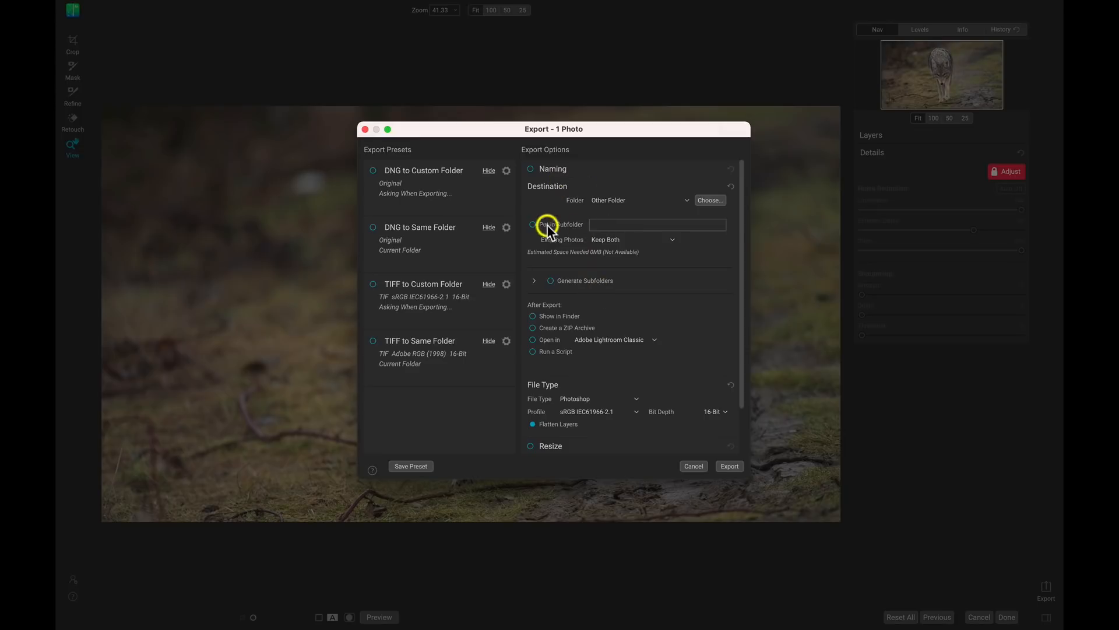
scroll(592, 334, "down", 1)
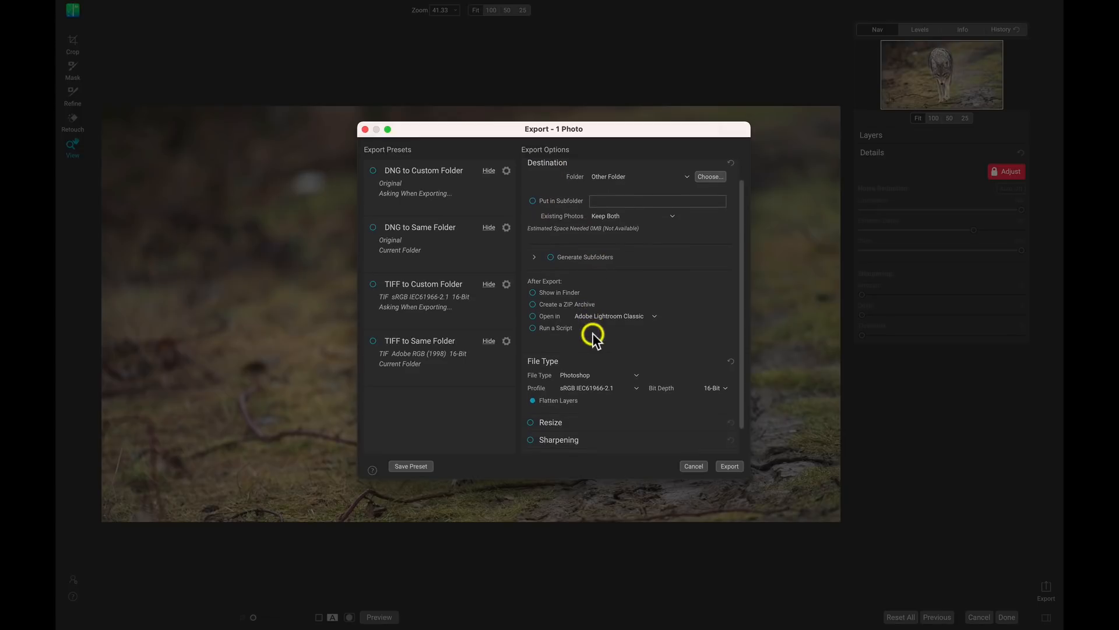
scroll(592, 334, "up", 1)
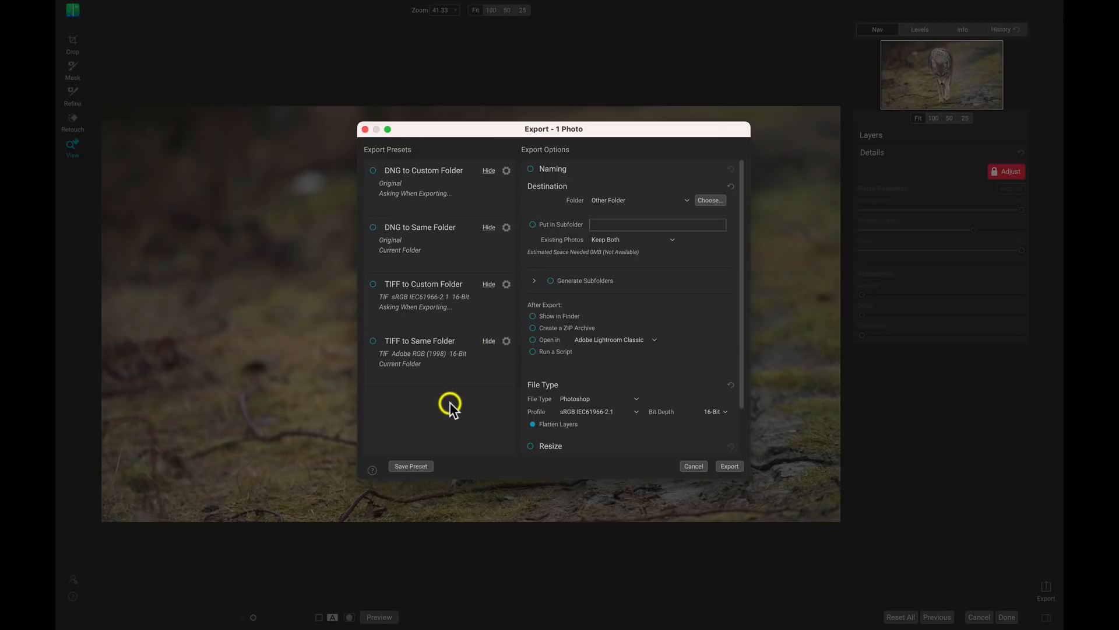
Enable the TIFF to Same Folder export preset and examine its naming, destination and file type settings
left_click(411, 354)
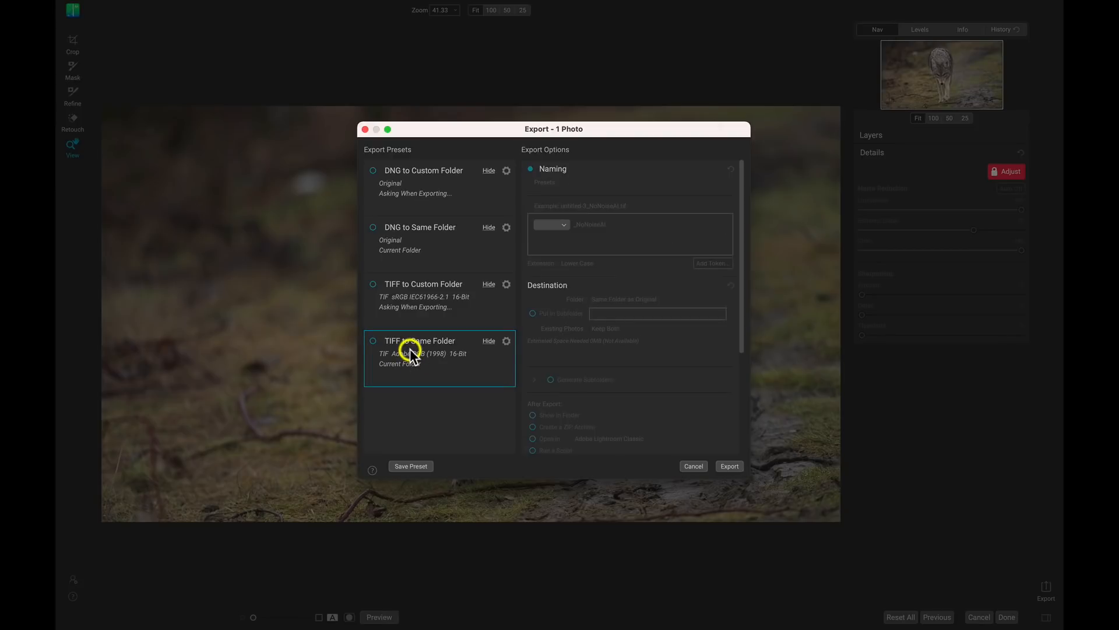
left_click(373, 341)
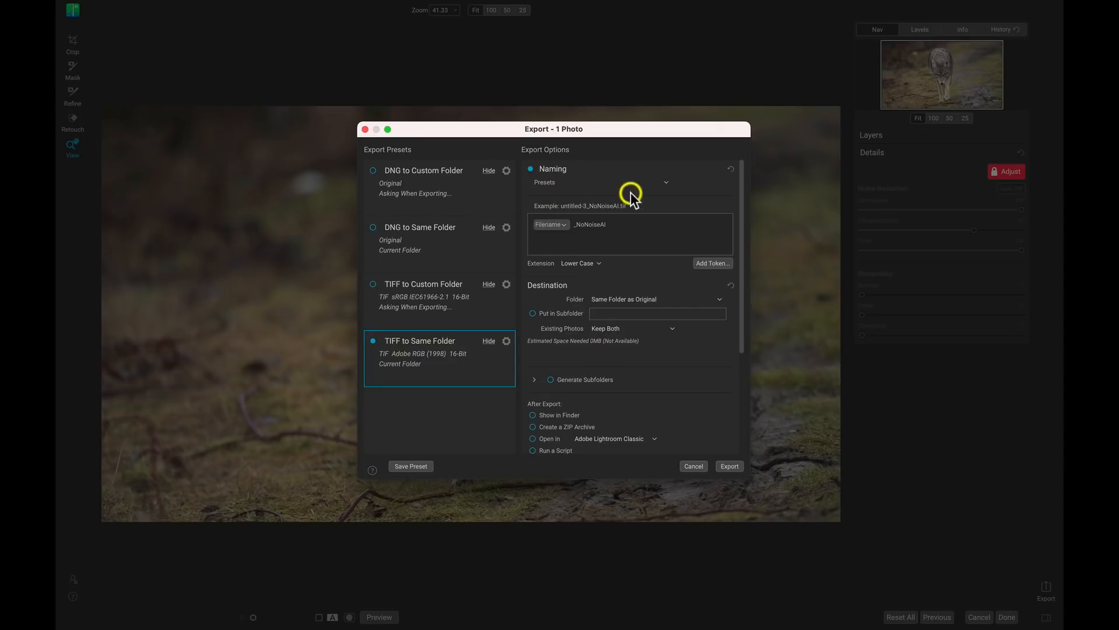
scroll(649, 344, "down", 5)
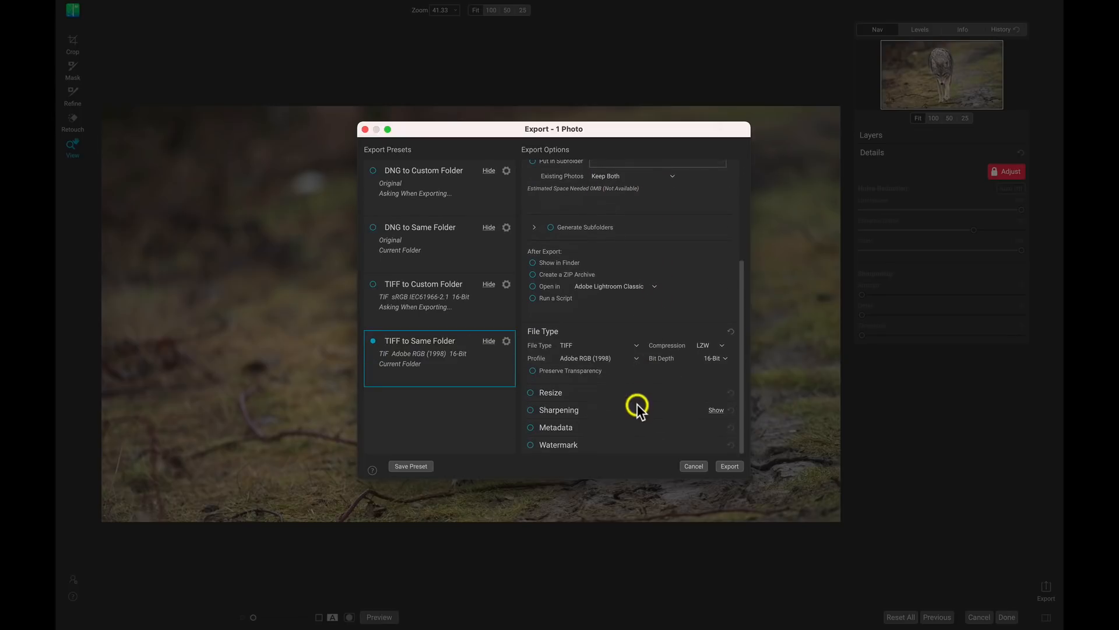
scroll(638, 408, "up", 5)
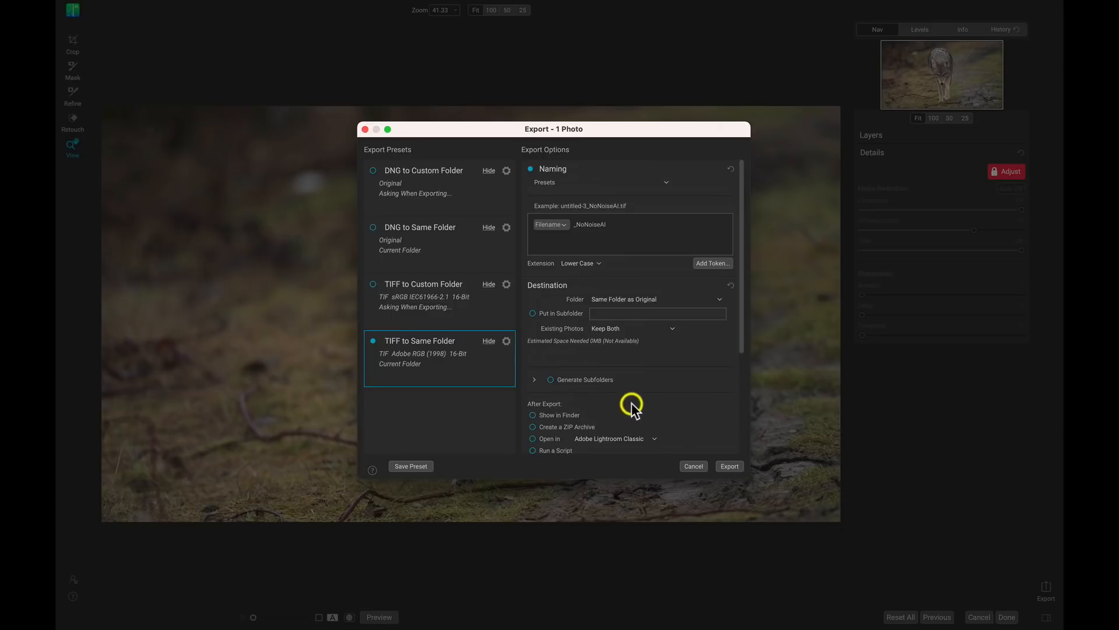
scroll(635, 331, "down", 2)
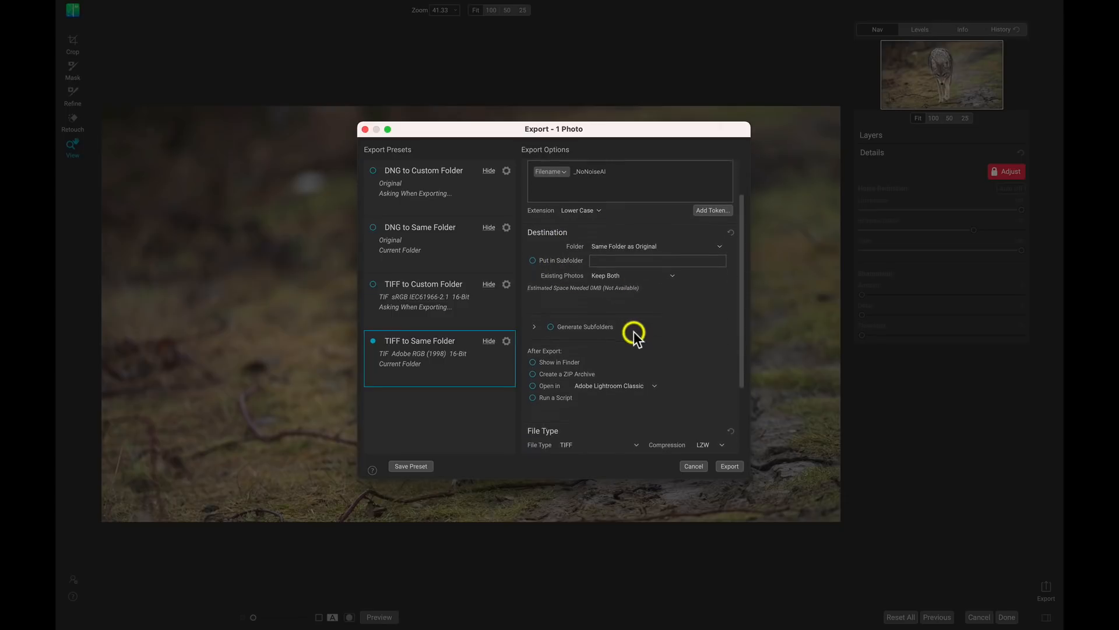
scroll(604, 349, "down", 3)
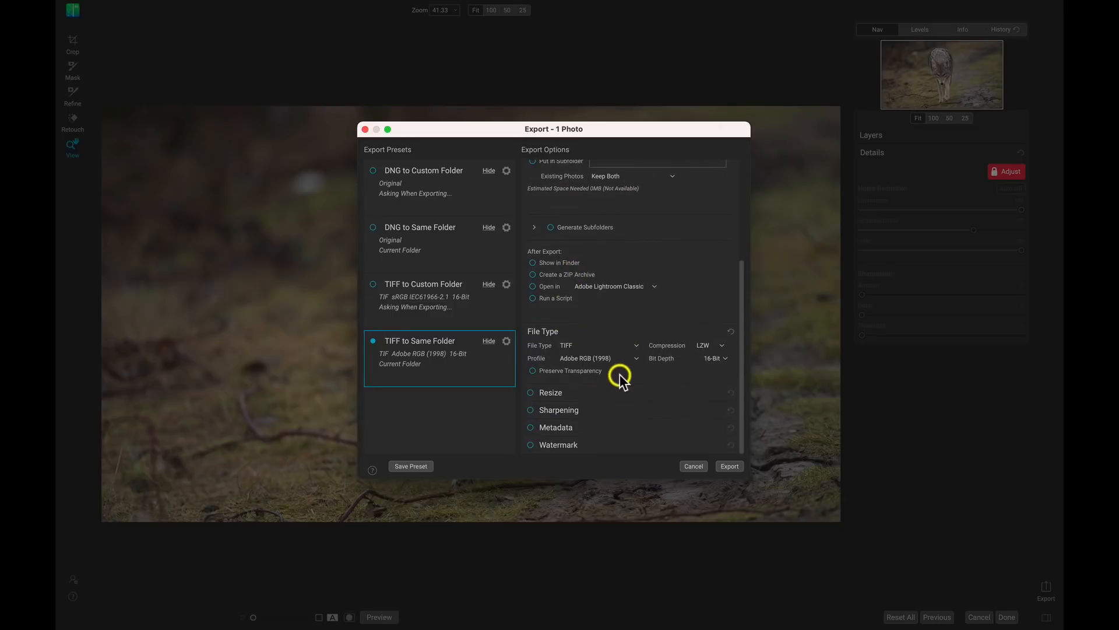
scroll(627, 383, "up", 5)
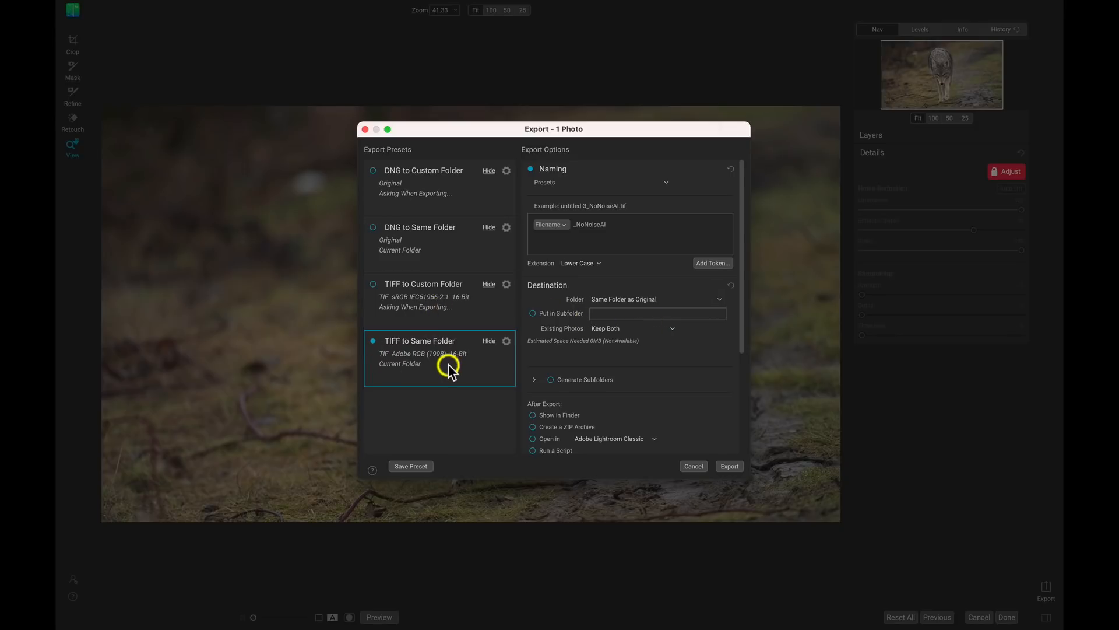
Try enabling the remaining TIFF and DNG export presets together, and clear all four presets
left_click(373, 285)
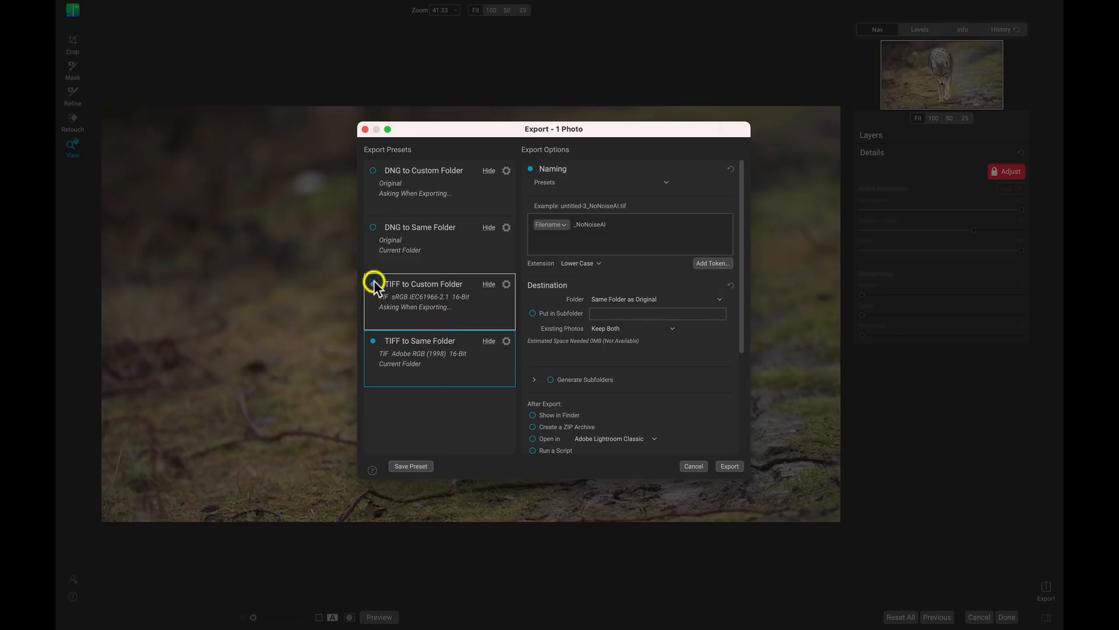
left_click(373, 227)
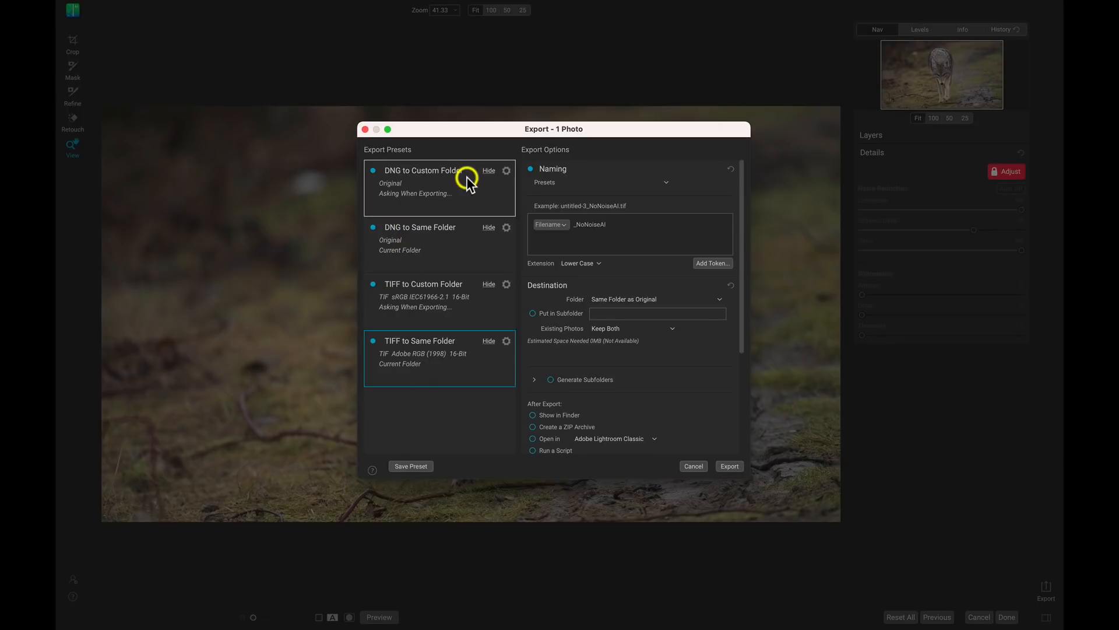
left_click(383, 344)
left_click(372, 340)
left_click(373, 283)
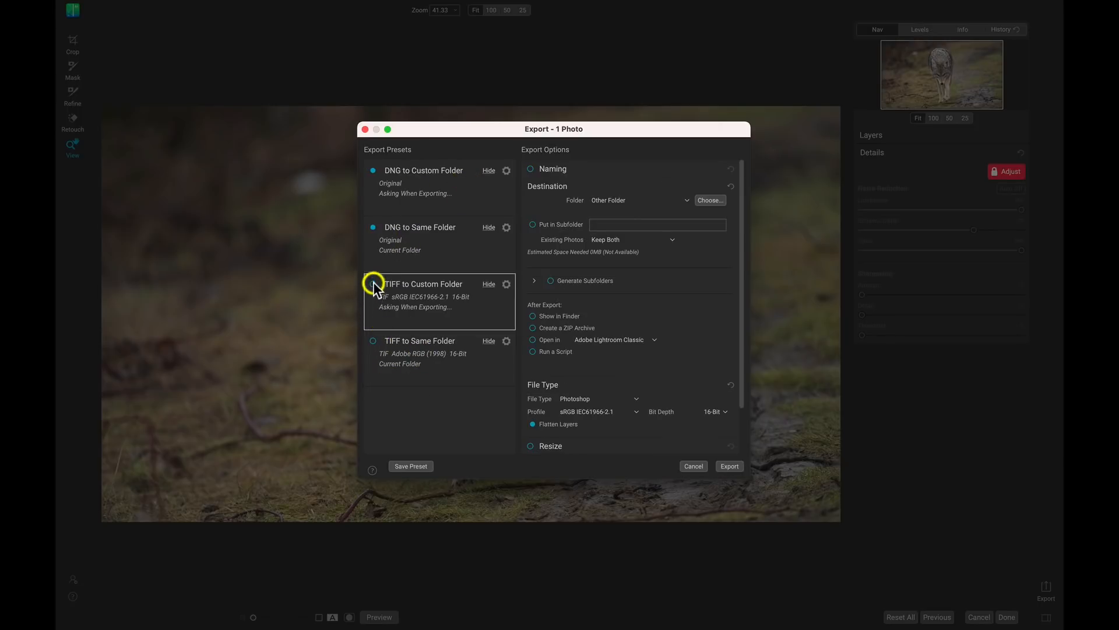
left_click(373, 228)
left_click(372, 171)
Configure a JPEG export with Compression 100 into a Favorites subfolder, with Show in Finder after export
scroll(583, 345, "down", 2)
left_click(583, 349)
left_click(581, 352)
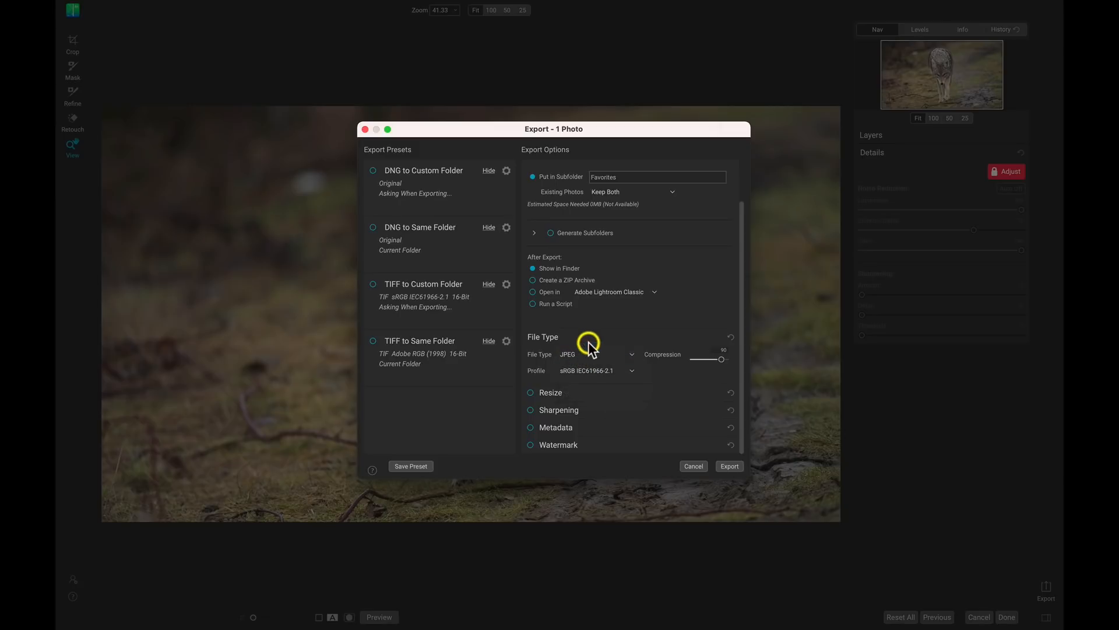
left_click_drag(721, 359, 734, 364)
Save the export options as a preset named Custom Favorite and load its settings
left_click(411, 465)
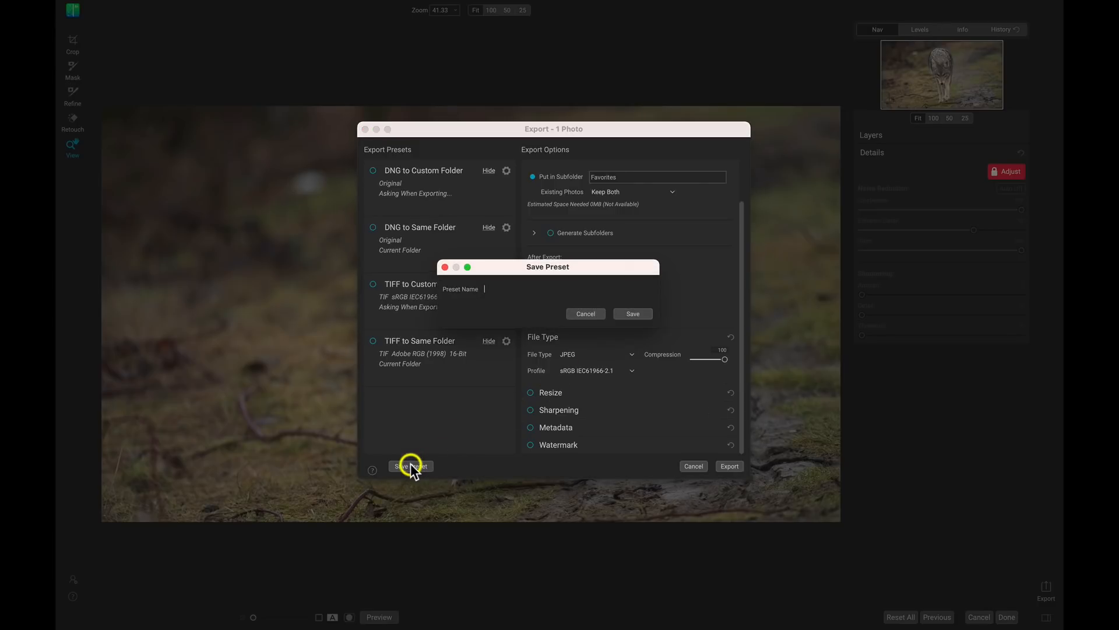
type("Custom Favorite")
key("Return")
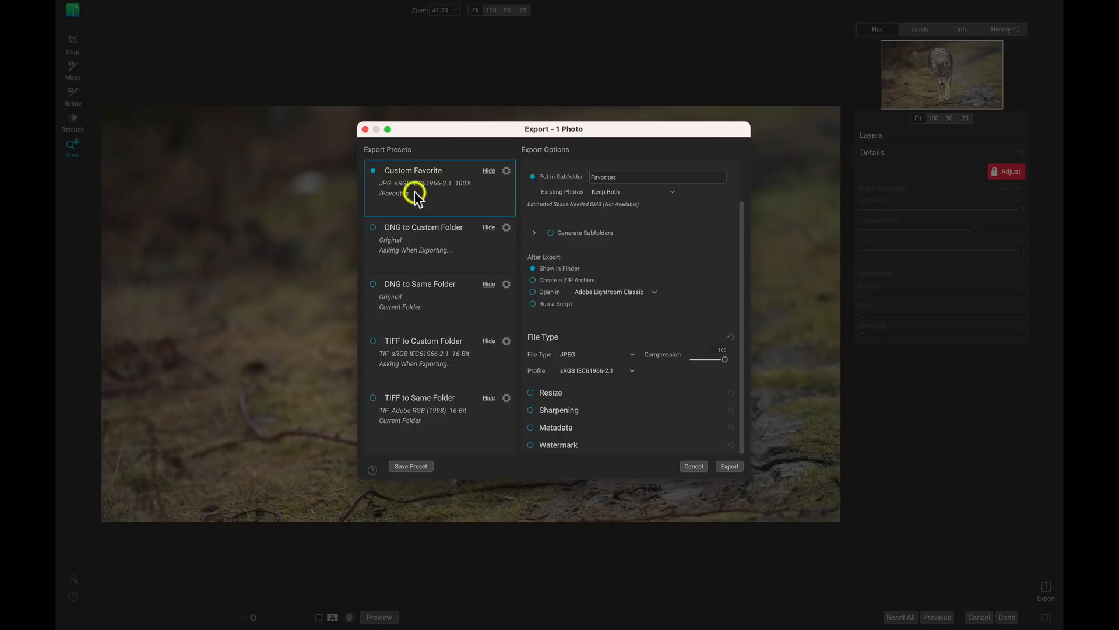
left_click(439, 183)
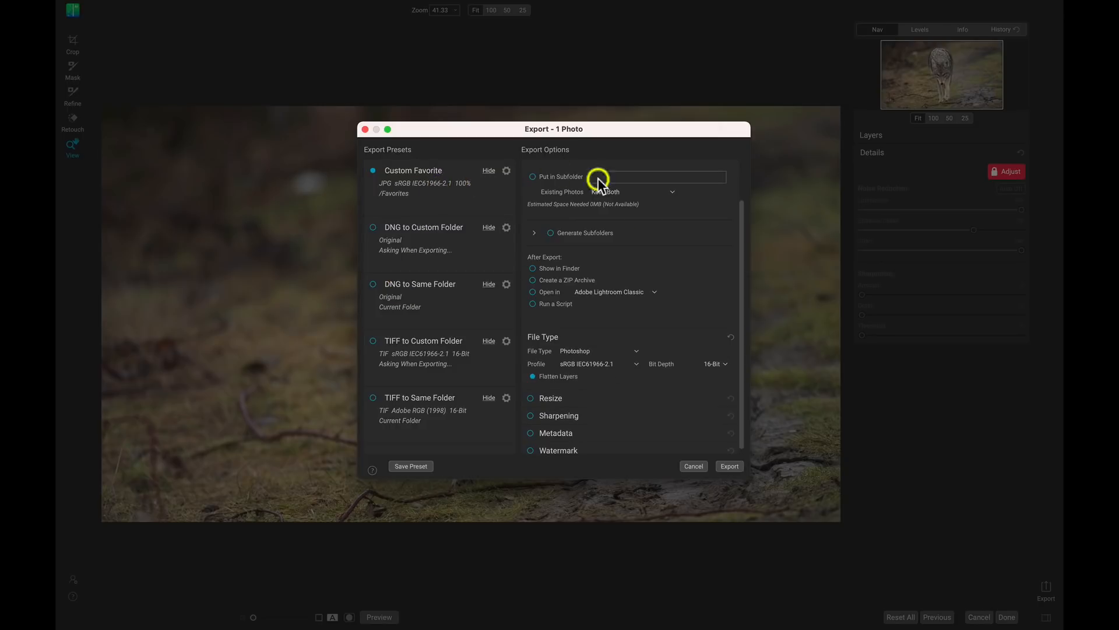
left_click(400, 187)
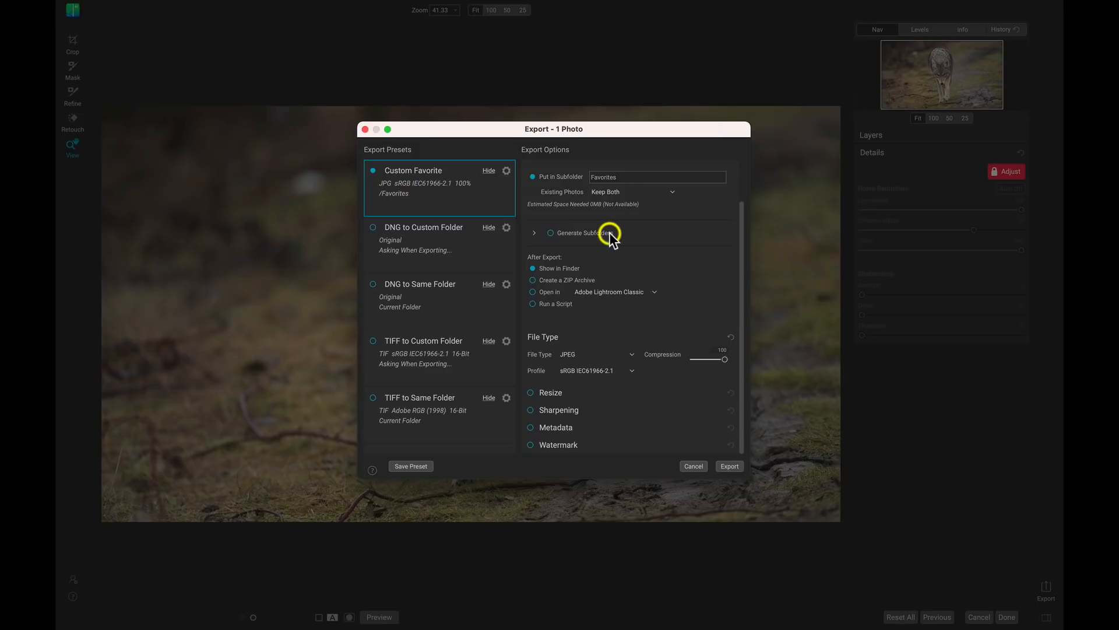